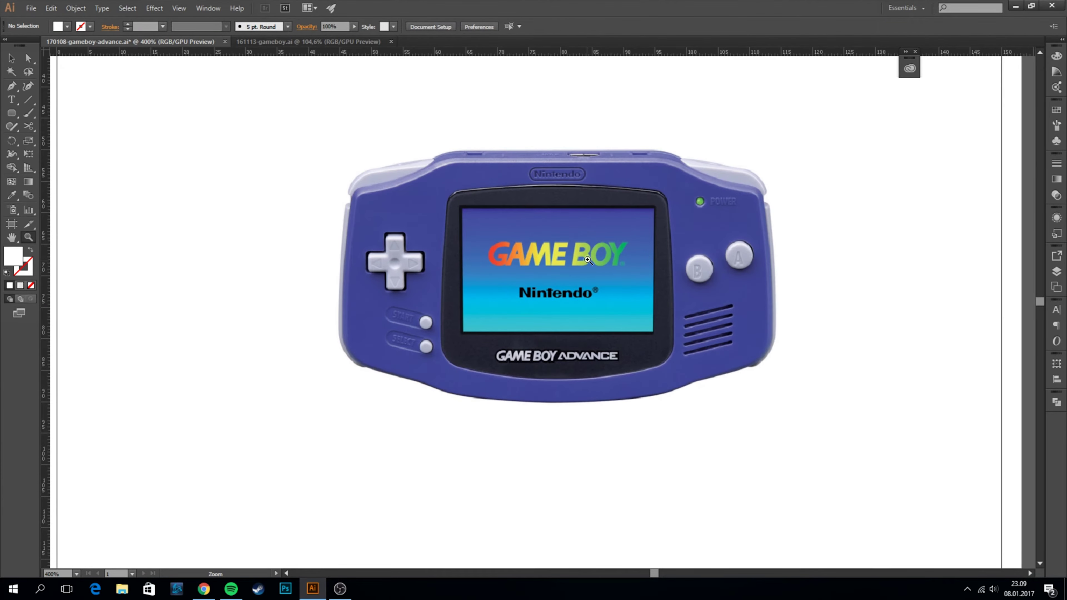
Step: Measure the Game Boy's width and place a vertical guide at its centre
{"action": "scroll", "coordinate": [592, 253], "scroll_direction": "right", "scroll_amount": 2}
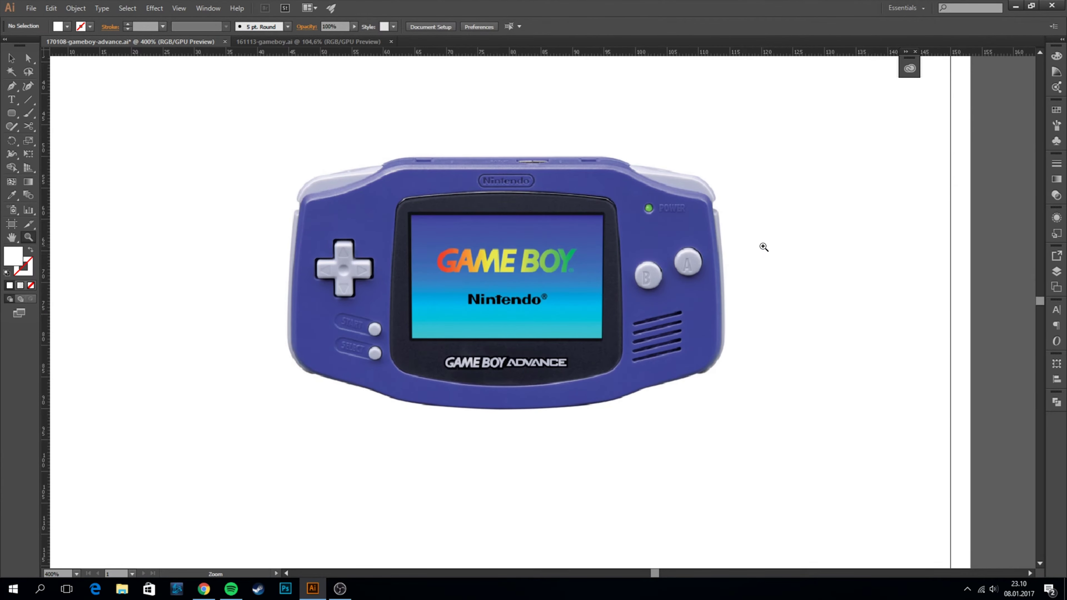
{"action": "right_click", "coordinate": [762, 160]}
{"action": "left_click", "coordinate": [732, 171]}
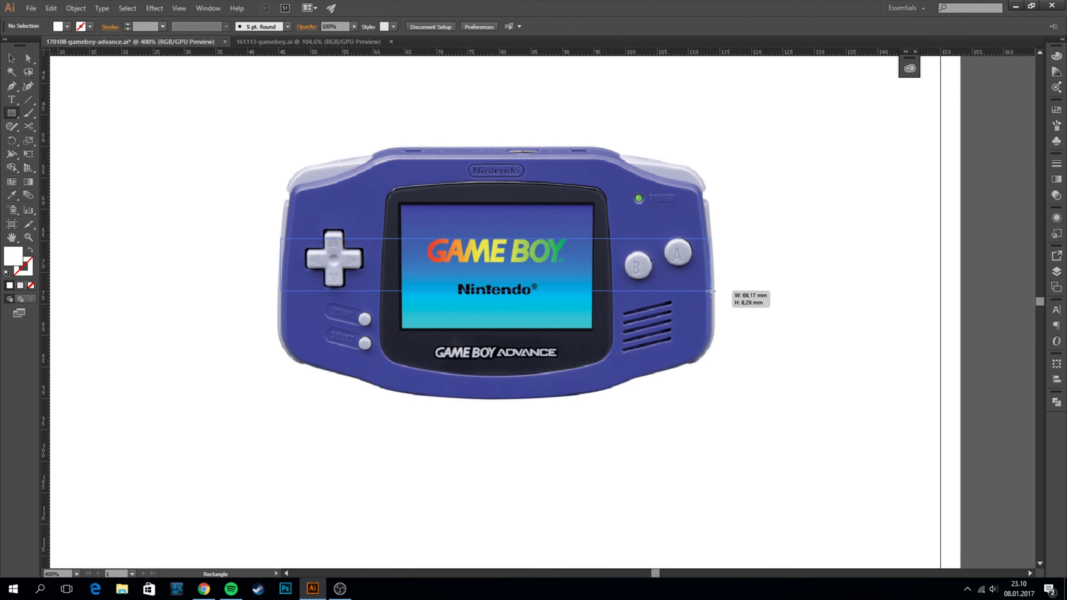
{"action": "left_click_drag", "start_coordinate": [711, 291], "coordinate": [712, 291]}
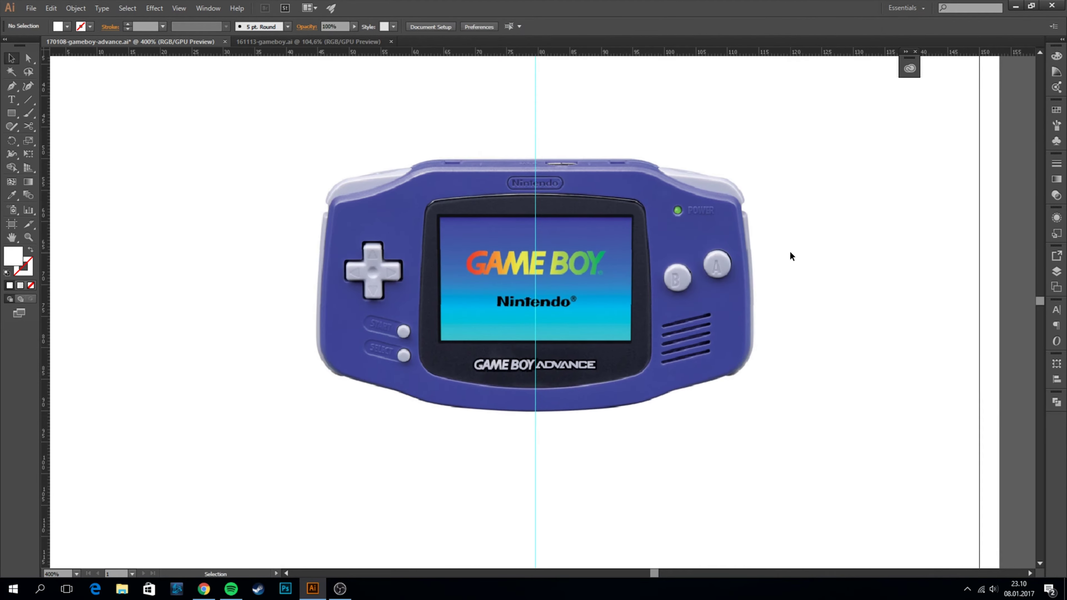
Step: Start the left-half body outline at the top centre, curving the top-left edge, stroked black
{"action": "left_click", "coordinate": [536, 161]}
{"action": "scroll", "coordinate": [917, 207], "scroll_direction": "up", "scroll_amount": 5}
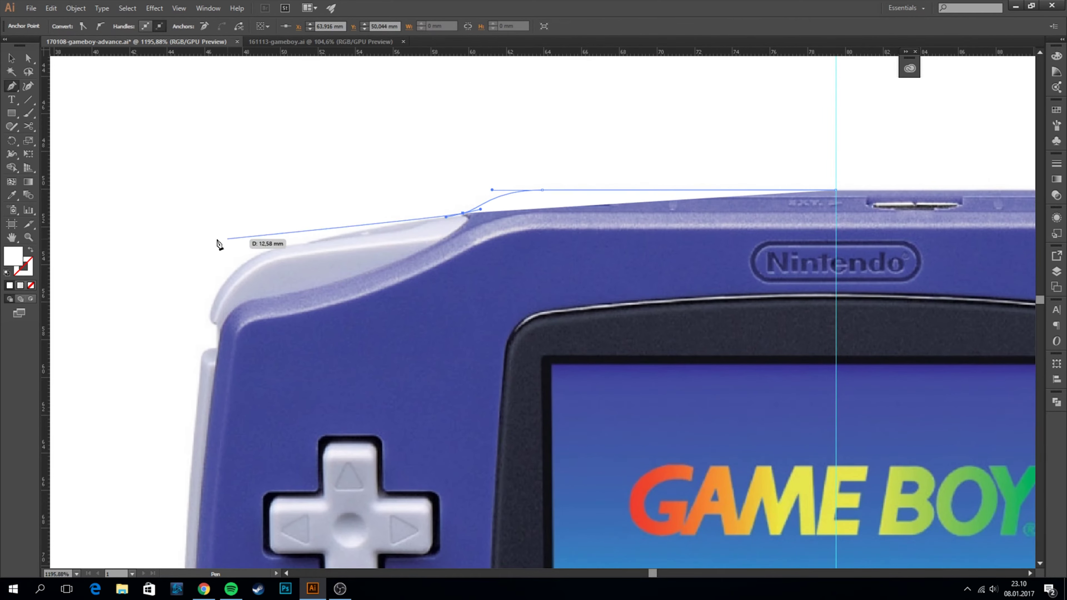
{"action": "left_click_drag", "start_coordinate": [215, 291], "coordinate": [336, 207]}
{"action": "scroll", "coordinate": [222, 247], "scroll_direction": "up", "scroll_amount": 4}
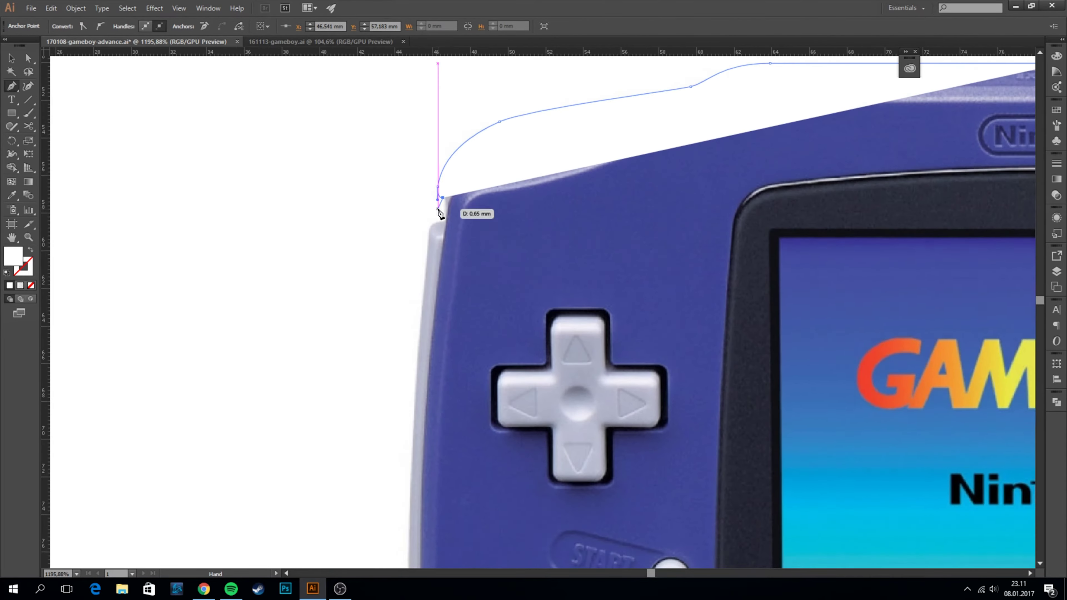
{"action": "left_click", "coordinate": [6, 273]}
{"action": "scroll", "coordinate": [648, 352], "scroll_direction": "up", "scroll_amount": 3}
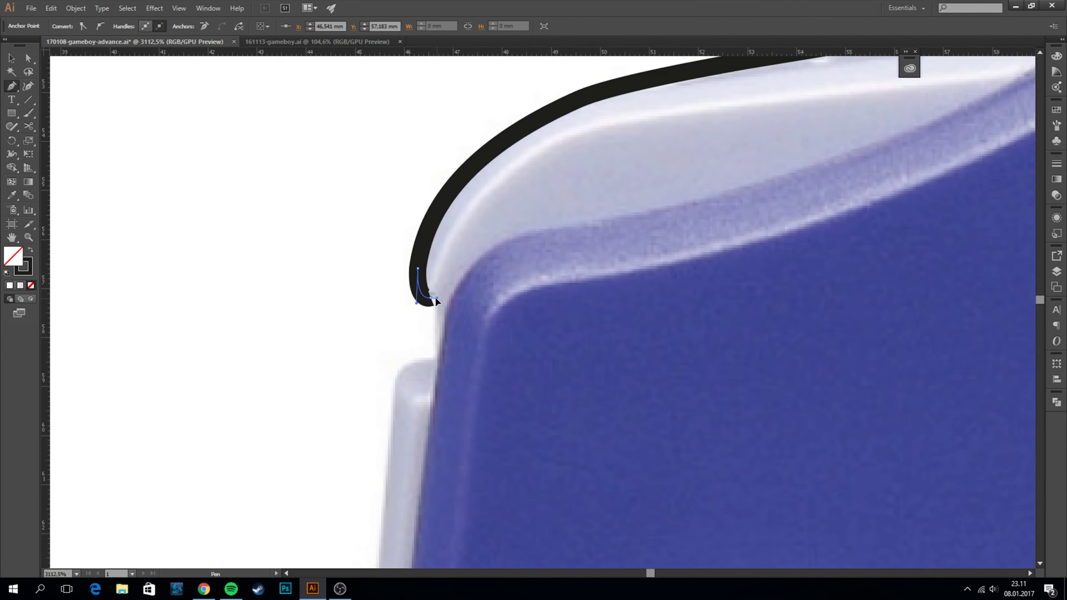
{"action": "scroll", "coordinate": [426, 388], "scroll_direction": "down", "scroll_amount": 5}
Step: Continue the outline around the bottom-left corner and along the bottom, ending on the centre guide
{"action": "left_click_drag", "start_coordinate": [461, 228], "coordinate": [486, 330]}
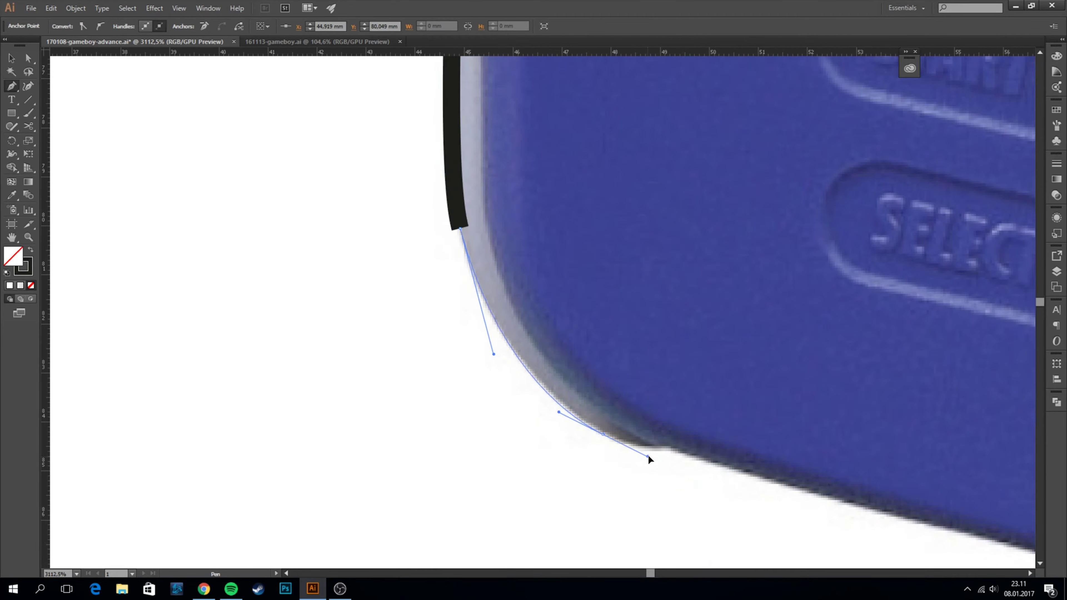
{"action": "left_click_drag", "start_coordinate": [649, 458], "coordinate": [657, 393]}
{"action": "scroll", "coordinate": [657, 393], "scroll_direction": "right", "scroll_amount": 5}
{"action": "left_click", "coordinate": [480, 352]}
{"action": "left_click_drag", "start_coordinate": [373, 335], "coordinate": [730, 334]}
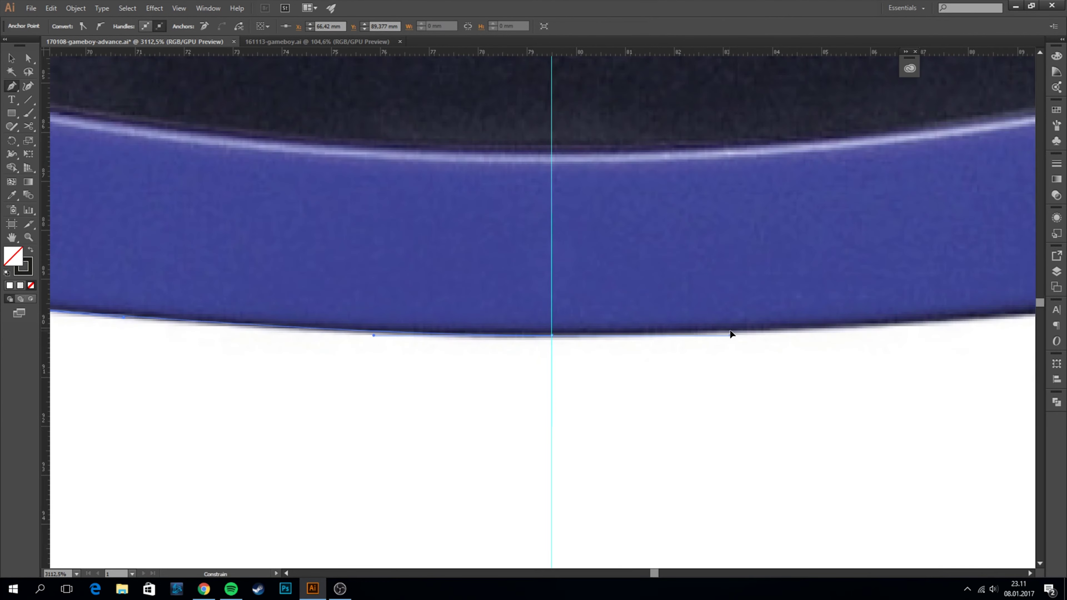
{"action": "left_click_drag", "start_coordinate": [552, 335], "coordinate": [750, 335]}
Step: Zoom in on the screen area and trace the left half of the bezel with the Pen tool
{"action": "key", "text": "ctrl+0"}
{"action": "key", "text": "z"}
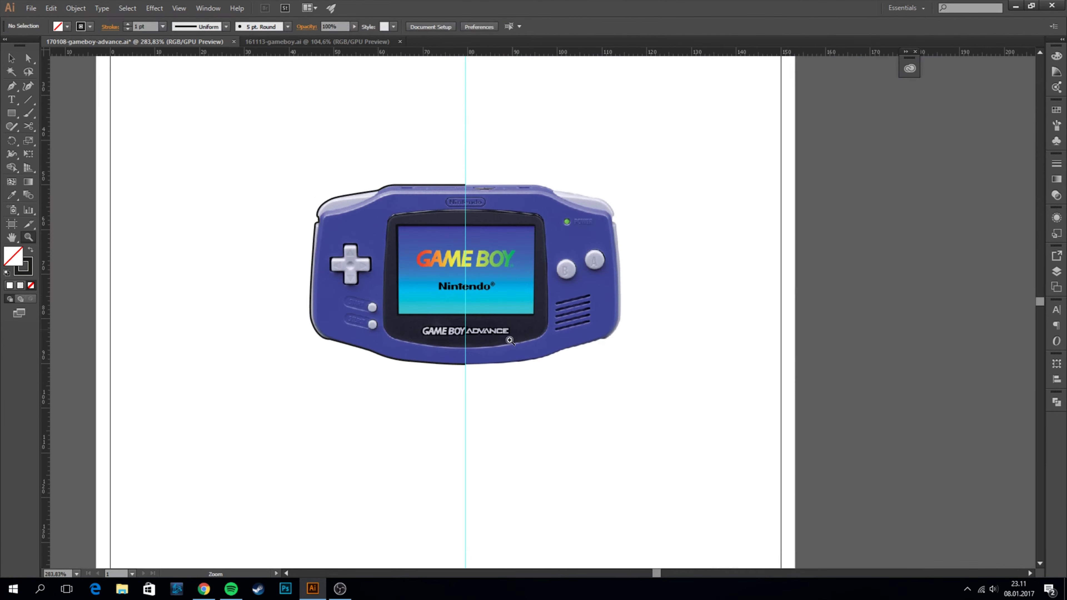
{"action": "left_click_drag", "start_coordinate": [512, 257], "coordinate": [549, 319]}
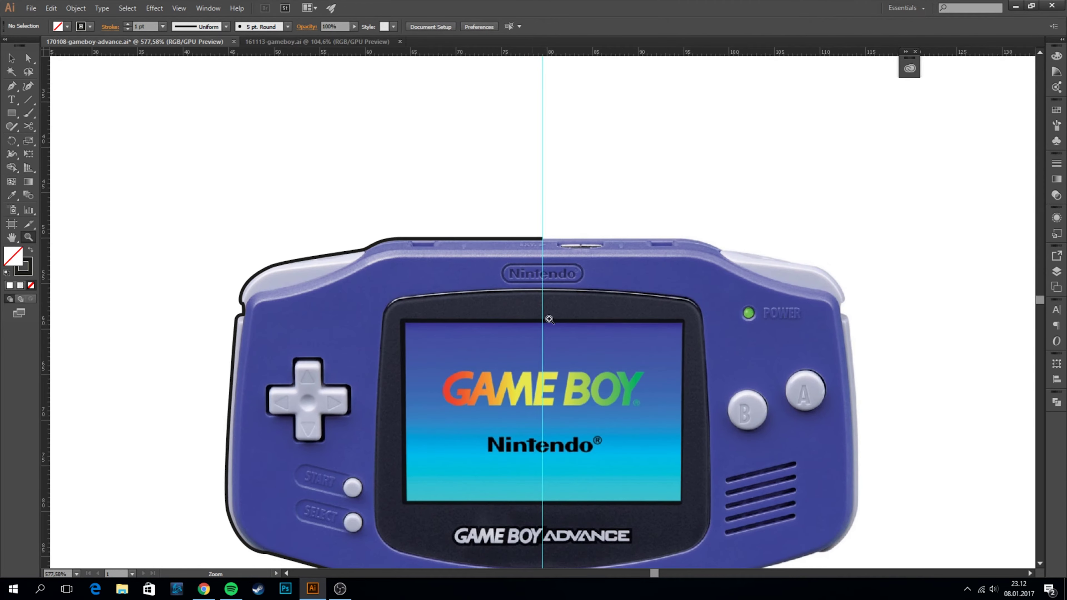
{"action": "scroll", "coordinate": [223, 225], "scroll_direction": "down", "scroll_amount": 3}
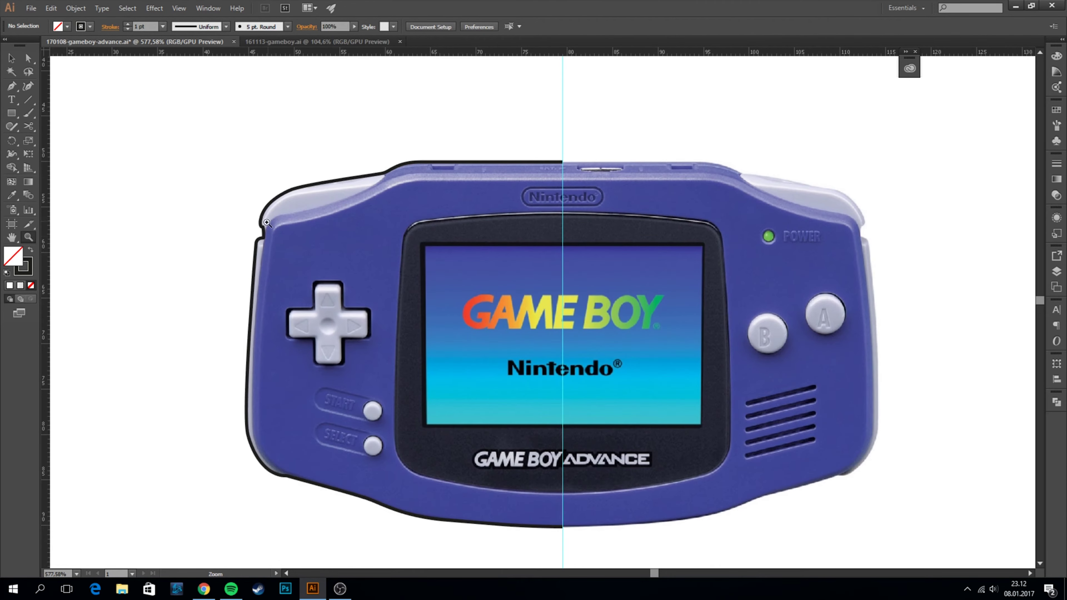
{"action": "scroll", "coordinate": [585, 332], "scroll_direction": "up", "scroll_amount": 2}
{"action": "key", "text": "p"}
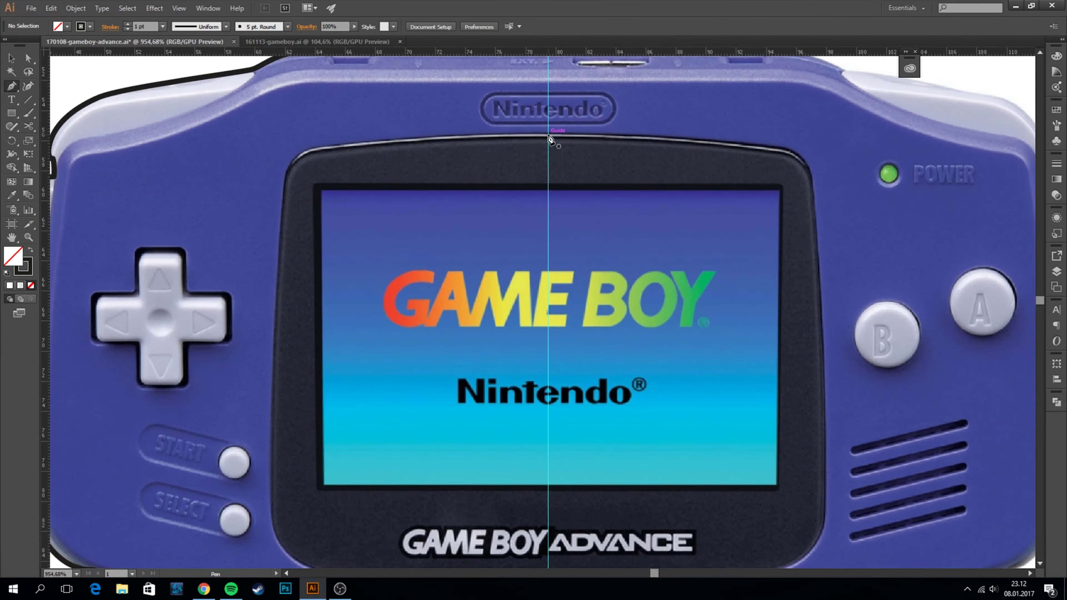
{"action": "scroll", "coordinate": [302, 177], "scroll_direction": "up", "scroll_amount": 3}
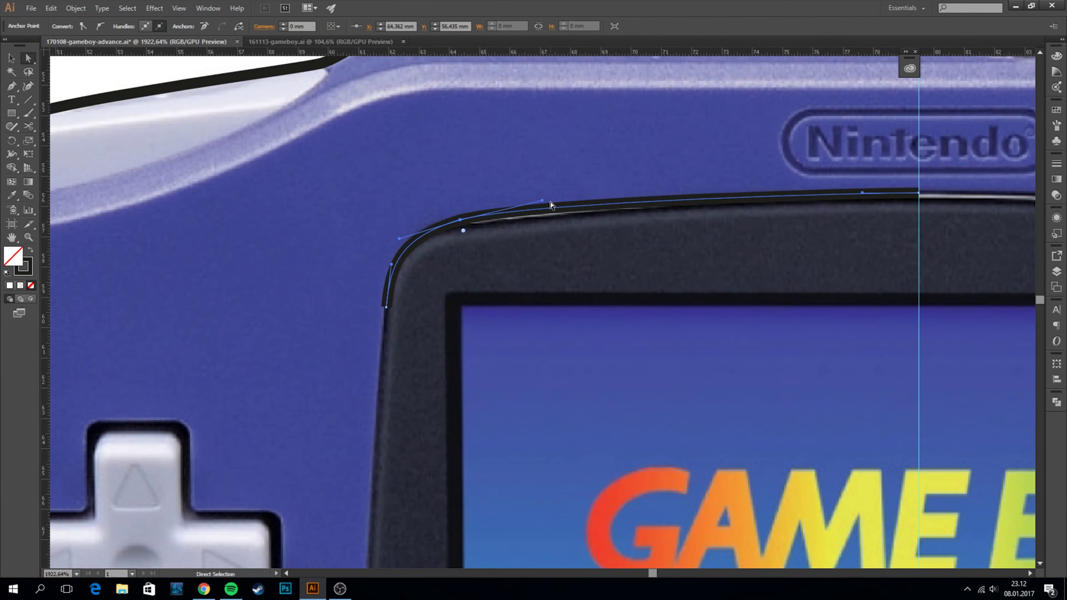
{"action": "scroll", "coordinate": [446, 247], "scroll_direction": "down", "scroll_amount": 3}
{"action": "scroll", "coordinate": [452, 420], "scroll_direction": "down", "scroll_amount": 5}
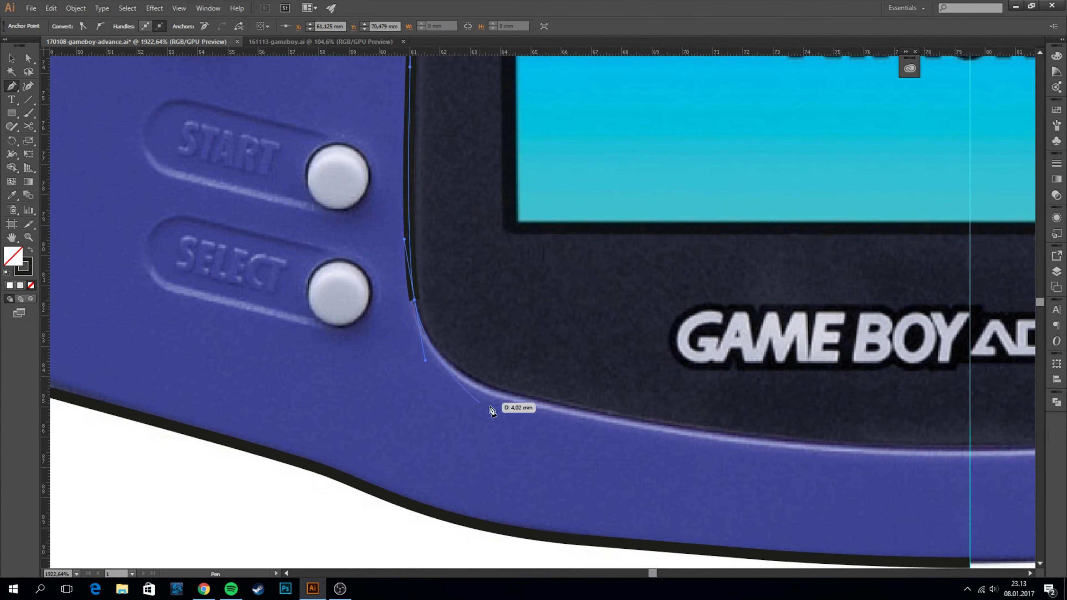
{"action": "left_click_drag", "start_coordinate": [511, 374], "coordinate": [540, 382]}
{"action": "scroll", "coordinate": [546, 378], "scroll_direction": "right", "scroll_amount": 4}
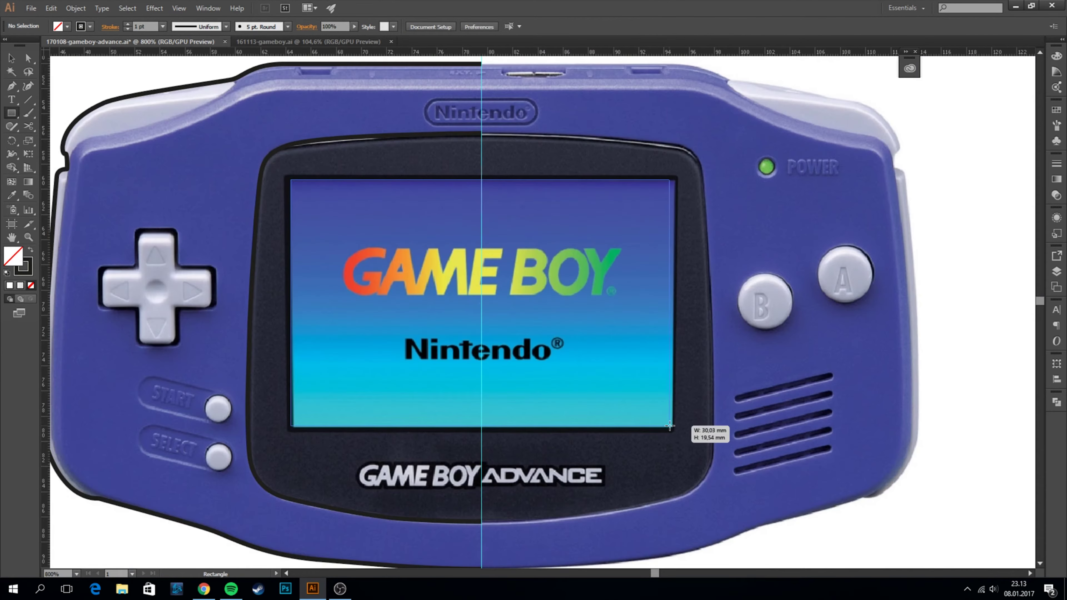
Step: Draw a dark rectangle over the display and trace the left shoulder's curve
{"action": "left_click_drag", "start_coordinate": [672, 427], "coordinate": [673, 427]}
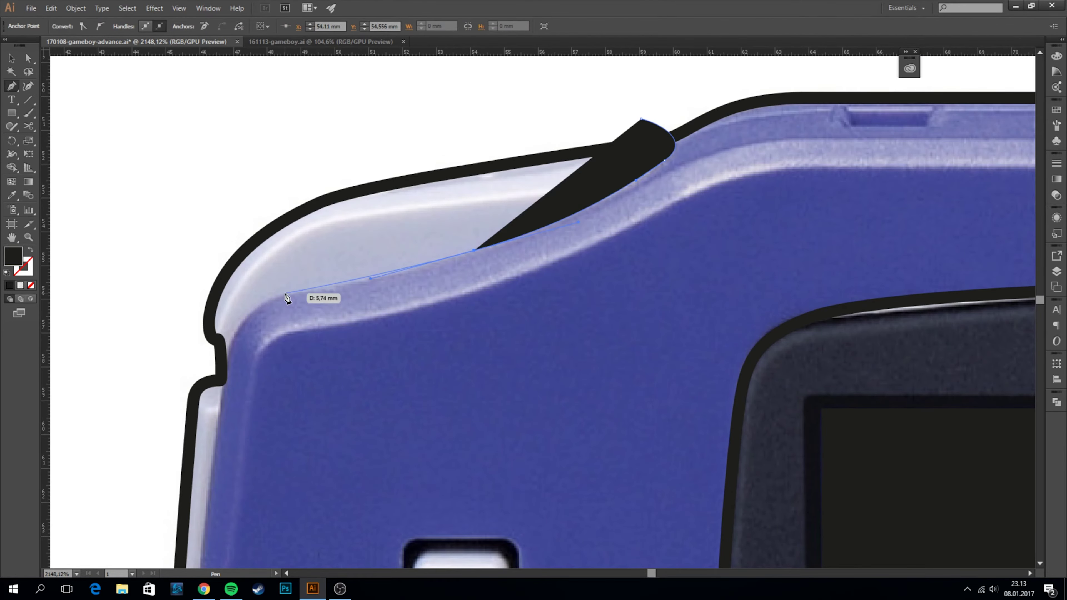
{"action": "left_click_drag", "start_coordinate": [284, 293], "coordinate": [231, 300]}
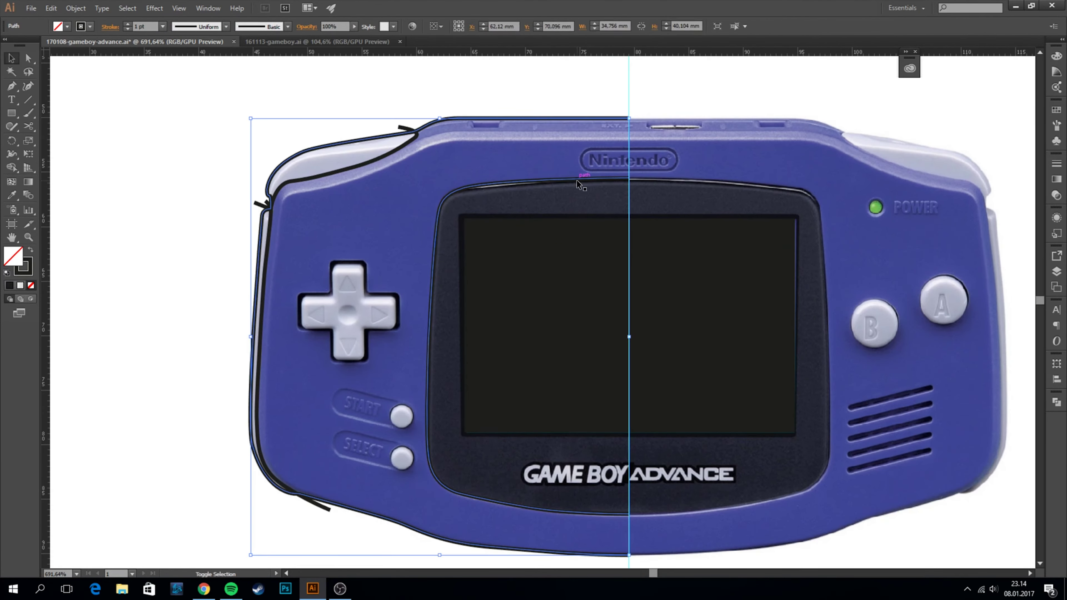
Step: Reflect a vertical copy of the traced left half to the right side and lock the guides
{"action": "right_click", "coordinate": [577, 120]}
{"action": "left_click", "coordinate": [738, 286]}
{"action": "left_click", "coordinate": [31, 174]}
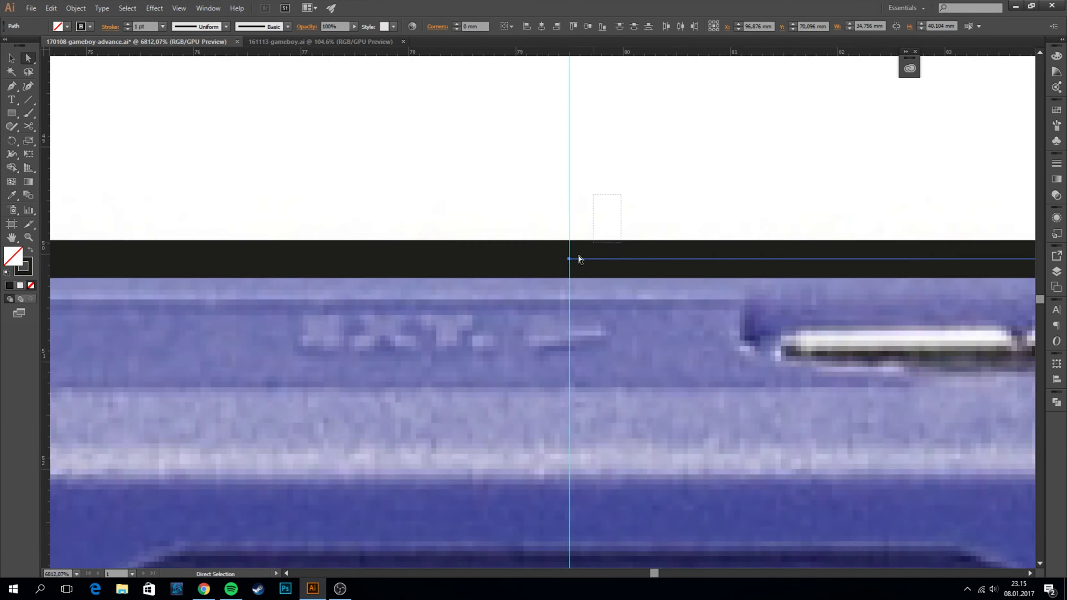
{"action": "right_click", "coordinate": [674, 137]}
{"action": "left_click", "coordinate": [715, 237]}
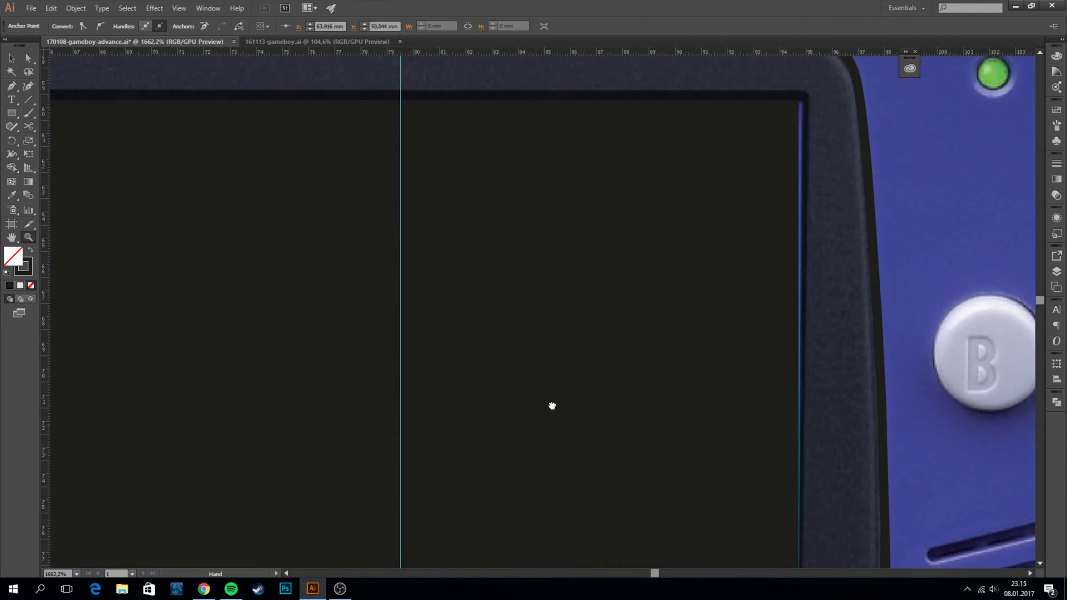
Step: Select the outline halves and join them with the Pathfinder panel
{"action": "scroll", "coordinate": [588, 205], "scroll_direction": "down", "scroll_amount": 10, "text": "alt"}
{"action": "scroll", "coordinate": [614, 357], "scroll_direction": "up", "scroll_amount": 5}
{"action": "scroll", "coordinate": [624, 453], "scroll_direction": "up", "scroll_amount": 5}
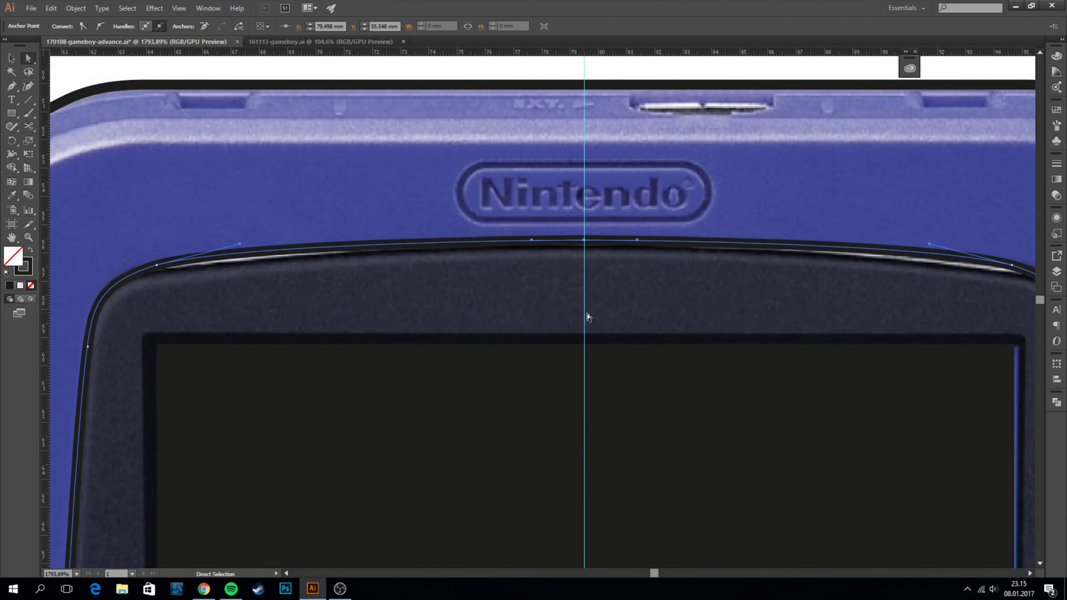
{"action": "scroll", "coordinate": [588, 317], "scroll_direction": "down", "scroll_amount": 3, "text": "alt"}
{"action": "key", "text": "v"}
{"action": "left_click", "coordinate": [934, 325]}
{"action": "left_click_drag", "start_coordinate": [662, 231], "coordinate": [644, 219]}
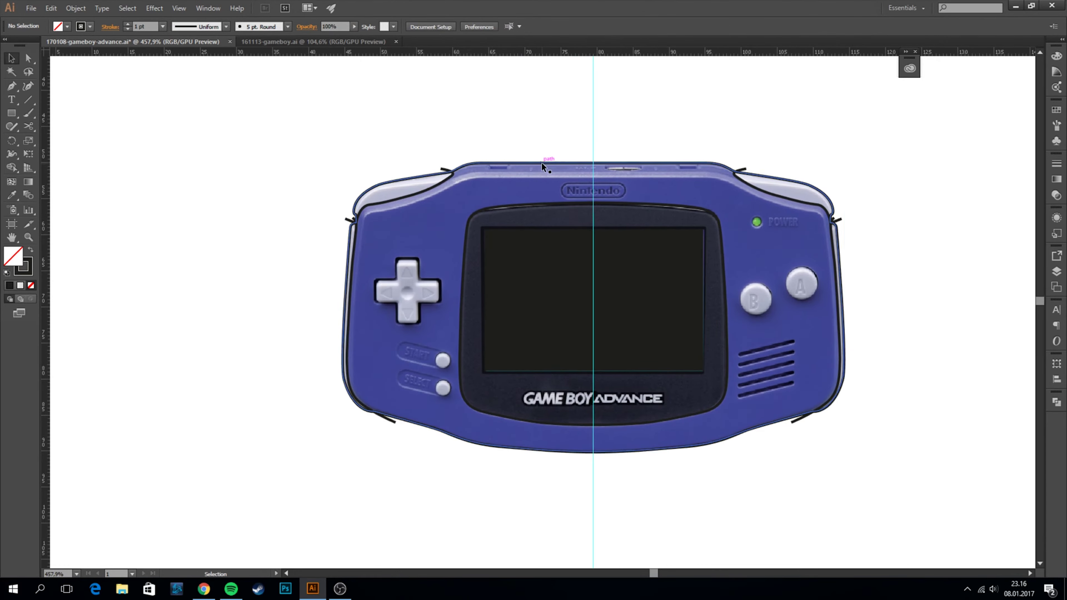
{"action": "left_click", "coordinate": [403, 187]}
{"action": "key", "text": "ctrl+shift+F9"}
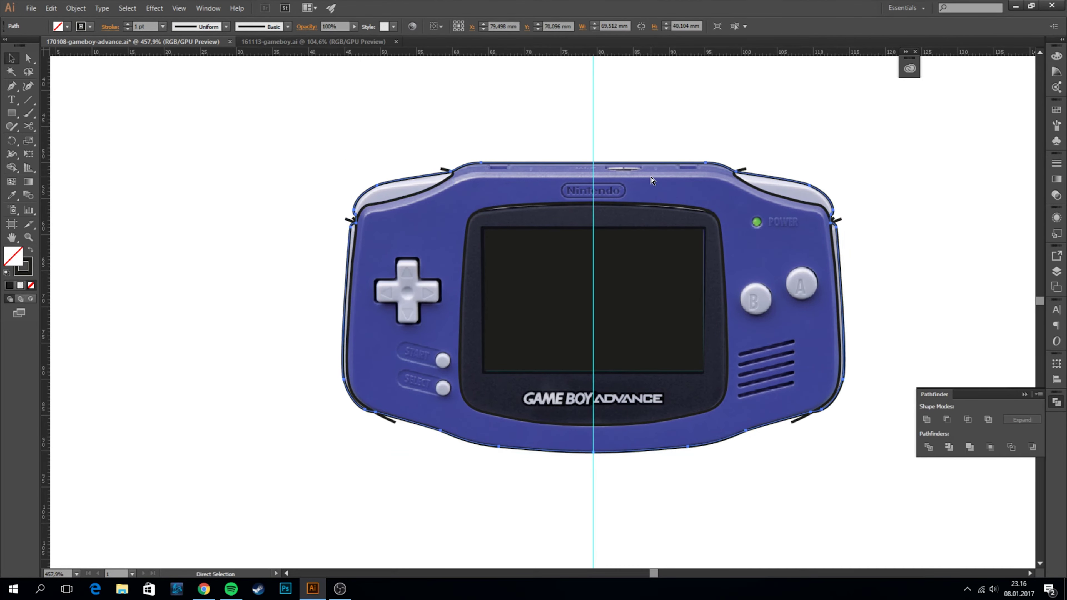
{"action": "left_click", "coordinate": [841, 167]}
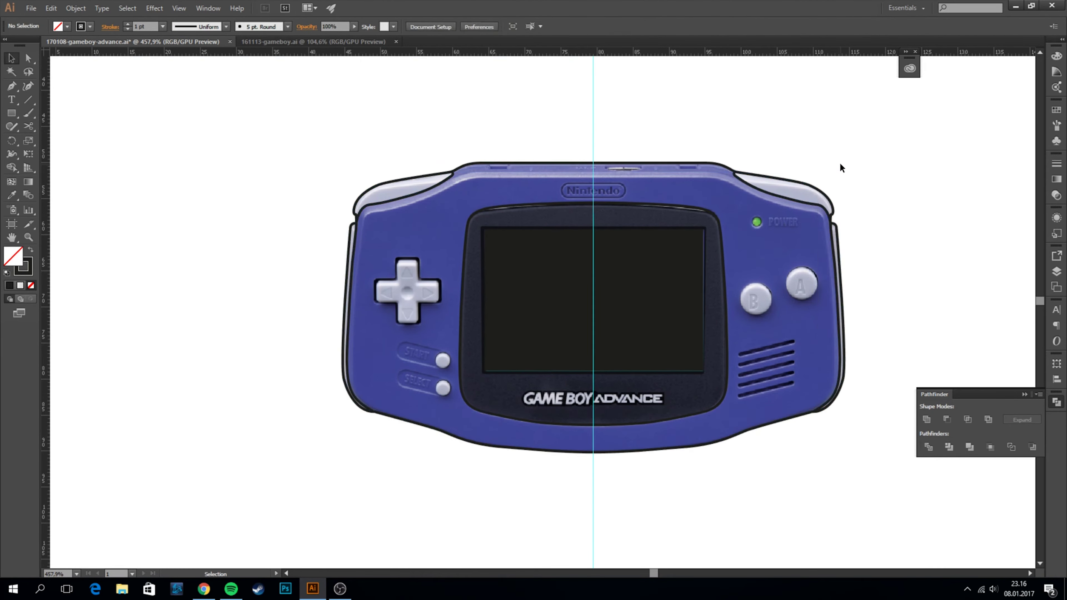
{"action": "key", "text": "z"}
{"action": "left_click_drag", "start_coordinate": [357, 180], "coordinate": [566, 192]}
Step: Draw a rounded rectangle over the D-pad's vertical bar
{"action": "key", "text": "ctrl+0"}
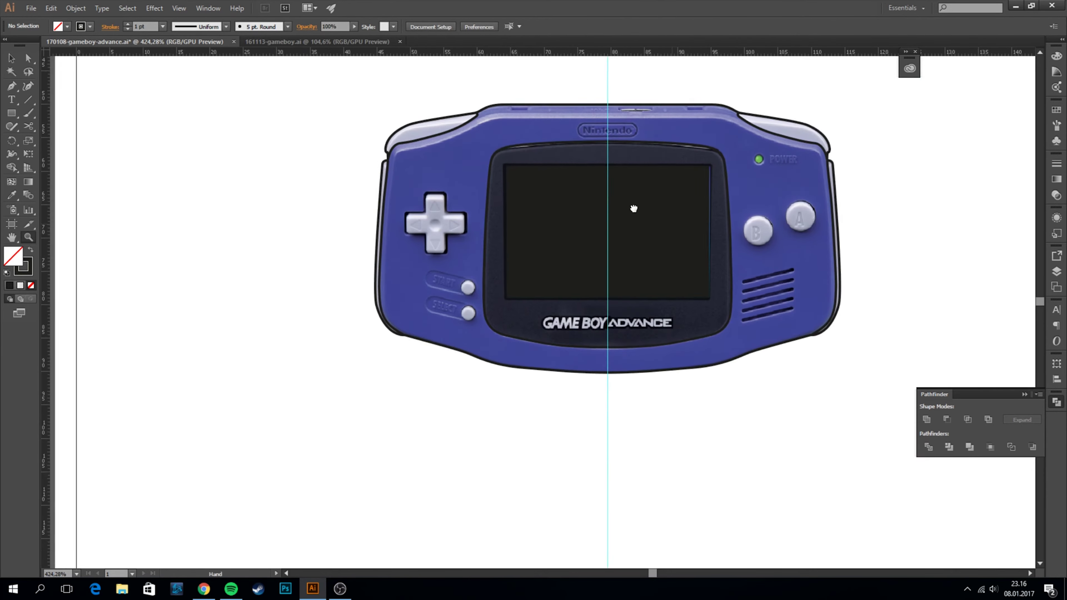
{"action": "left_click_drag", "start_coordinate": [405, 229], "coordinate": [546, 232]}
{"action": "key", "text": "p"}
{"action": "left_click_drag", "start_coordinate": [12, 113], "coordinate": [67, 125]}
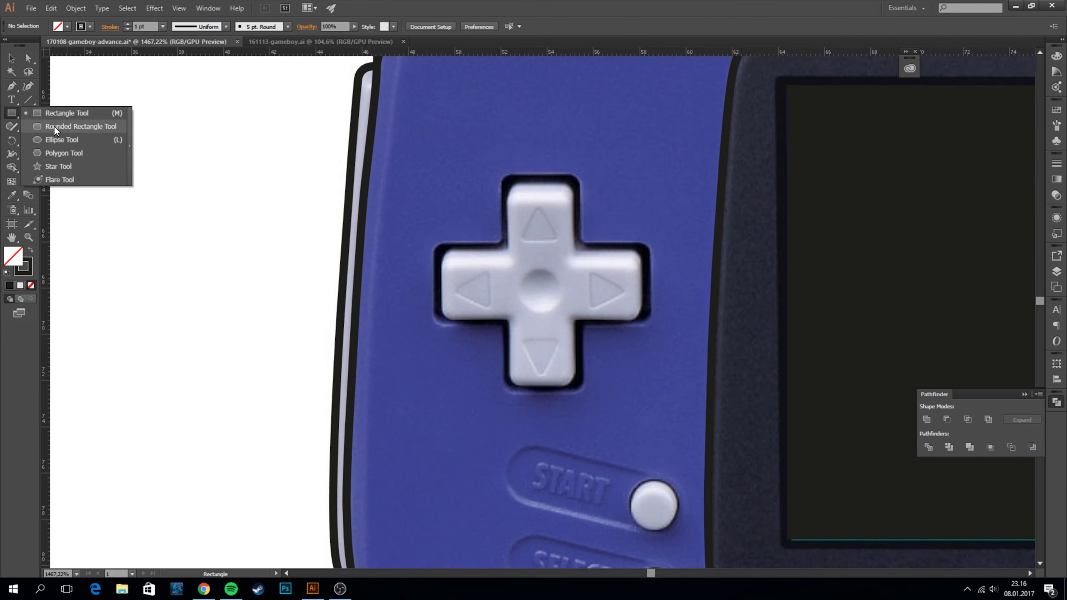
{"action": "left_click_drag", "start_coordinate": [509, 182], "coordinate": [575, 387]}
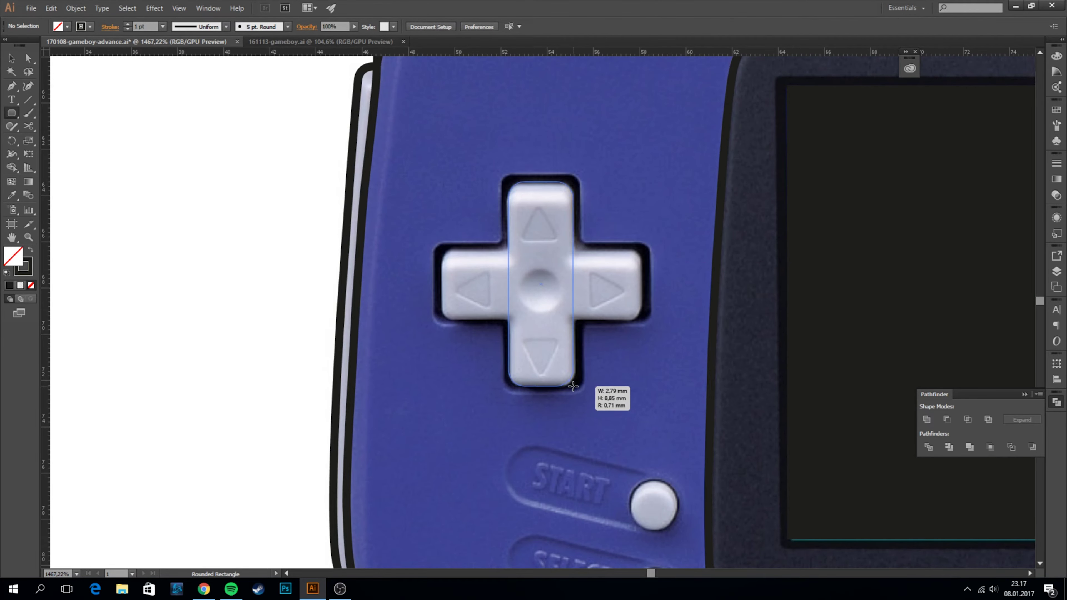
{"action": "key", "text": "ctrl"}
{"action": "key", "text": "ctrl+shift+a"}
{"action": "scroll", "coordinate": [573, 228], "scroll_direction": "down", "scroll_amount": 5}
{"action": "scroll", "coordinate": [573, 228], "scroll_direction": "right", "scroll_amount": 5}
Step: Trace the Start button with an ellipse, then deselect it and return to the Selection tool
{"action": "key", "text": "l"}
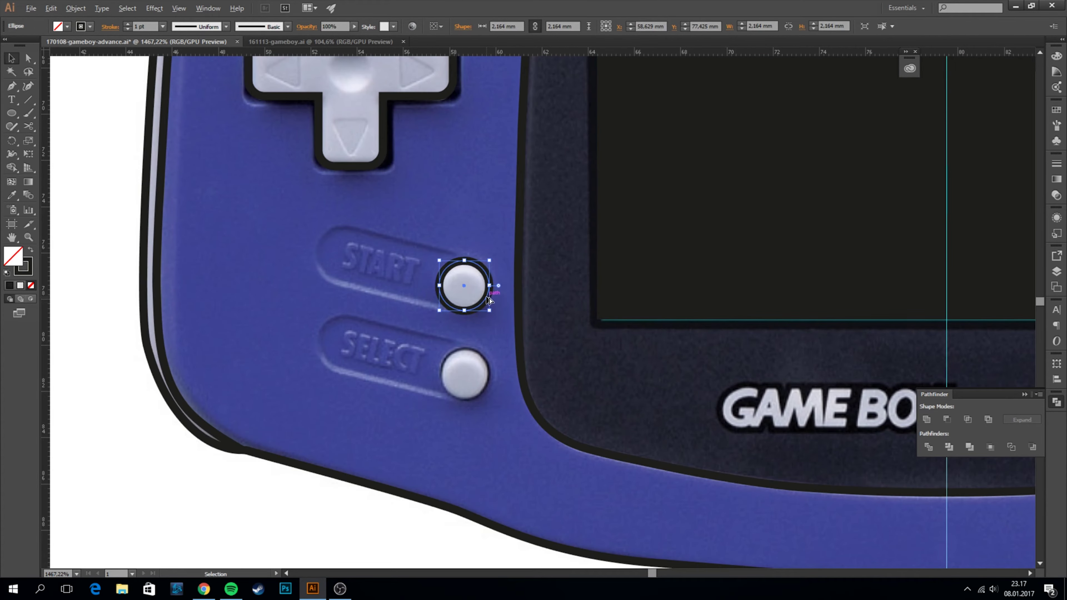
{"action": "key", "text": "ctrl+0"}
{"action": "scroll", "coordinate": [522, 250], "scroll_direction": "up", "scroll_amount": 10}
{"action": "key", "text": "ctrl+shift+a"}
{"action": "key", "text": "v"}
{"action": "scroll", "coordinate": [198, 155], "scroll_direction": "down", "scroll_amount": 5}
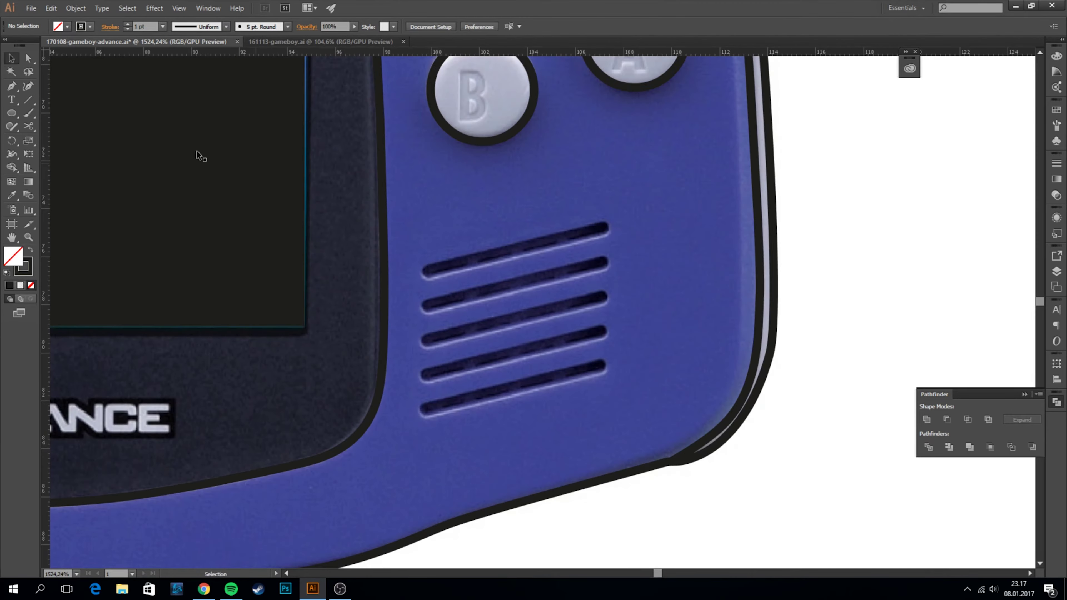
Step: Blend the top and bottom speaker grille lines together
{"action": "left_click", "coordinate": [557, 246], "text": "shift"}
{"action": "left_click", "coordinate": [1056, 163]}
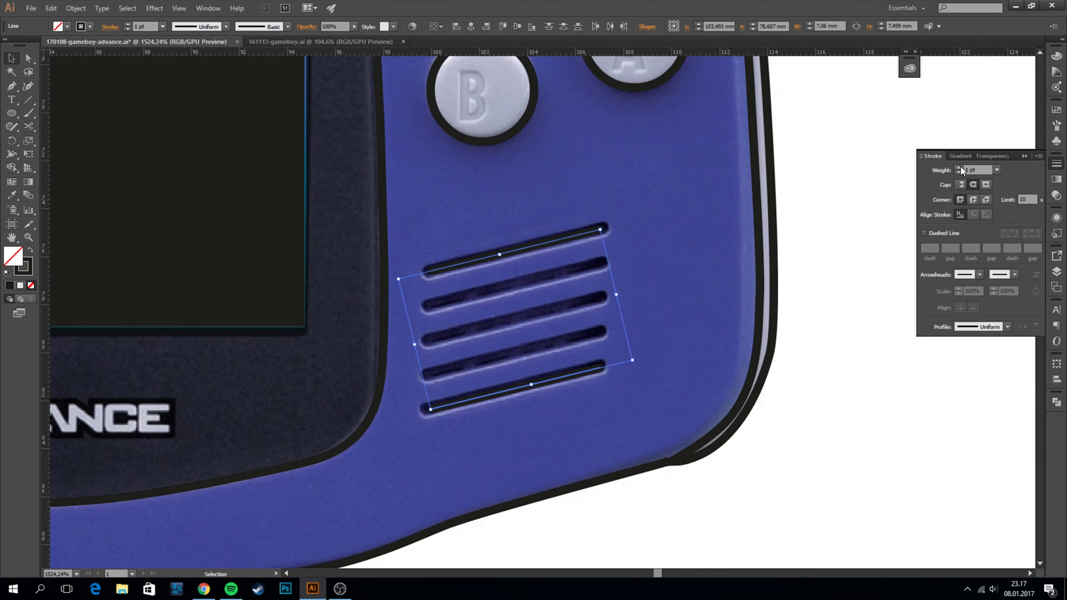
{"action": "left_click", "coordinate": [75, 8]}
{"action": "mouse_move", "coordinate": [89, 268]}
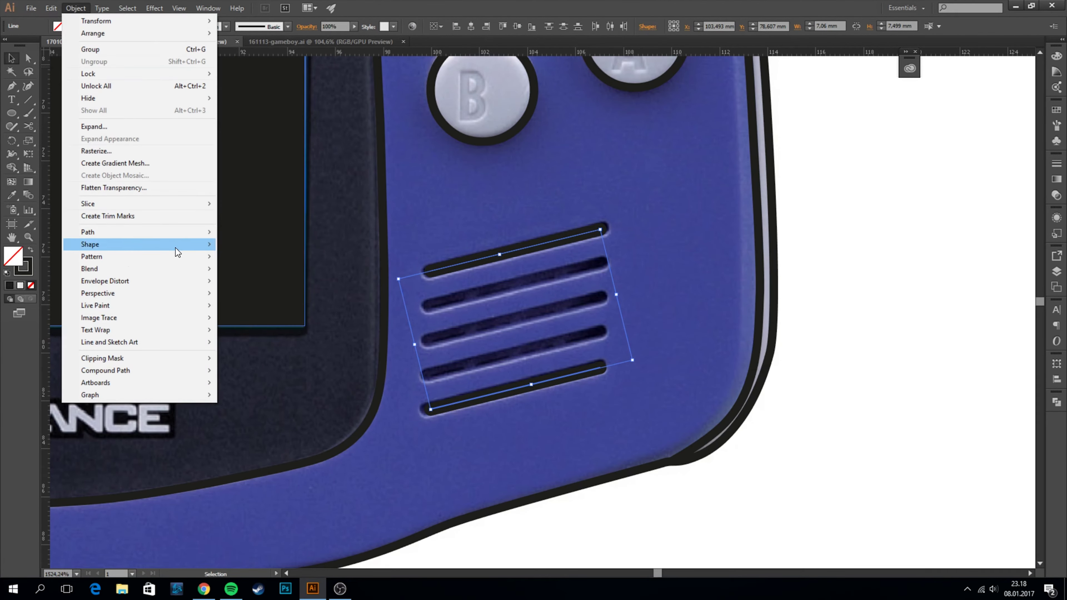
{"action": "left_click", "coordinate": [241, 268]}
Step: Set the blend to 3 specified steps and expand it into separate lines
{"action": "left_click", "coordinate": [76, 8]}
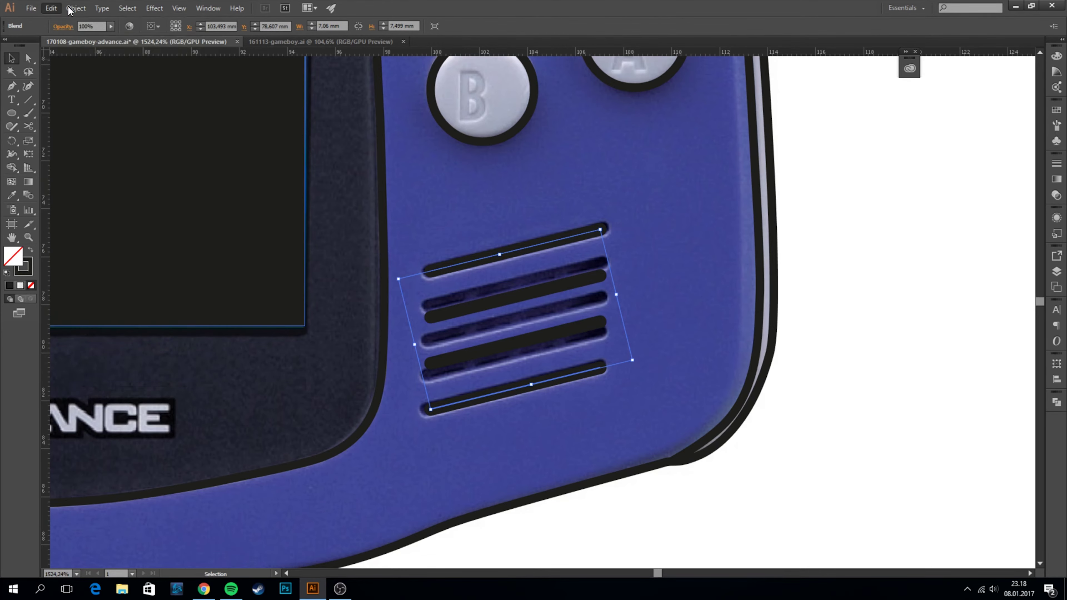
{"action": "left_click", "coordinate": [75, 8]}
{"action": "left_click", "coordinate": [264, 298]}
{"action": "key", "text": "Return"}
{"action": "right_click", "coordinate": [572, 267]}
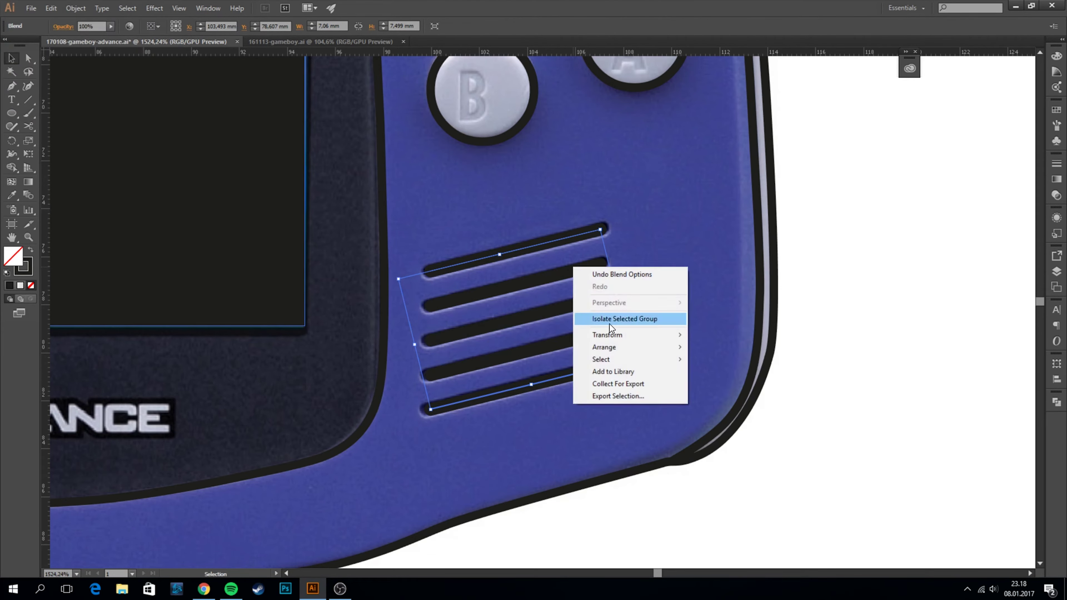
{"action": "left_click", "coordinate": [76, 8]}
{"action": "key", "text": "Return"}
{"action": "key", "text": "ctrl+0"}
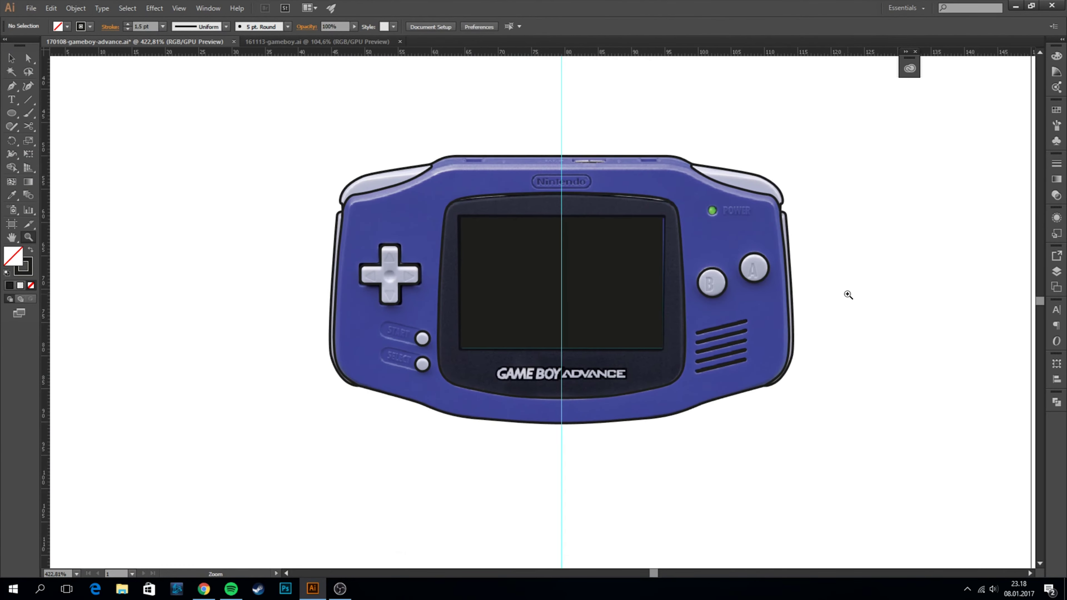
Step: Draw the curved line along the right shoulder edge with the Pen tool
{"action": "scroll", "coordinate": [845, 295], "scroll_direction": "up", "scroll_amount": 3}
{"action": "left_click_drag", "start_coordinate": [719, 298], "coordinate": [490, 345]}
{"action": "scroll", "coordinate": [668, 179], "scroll_direction": "up", "scroll_amount": 3}
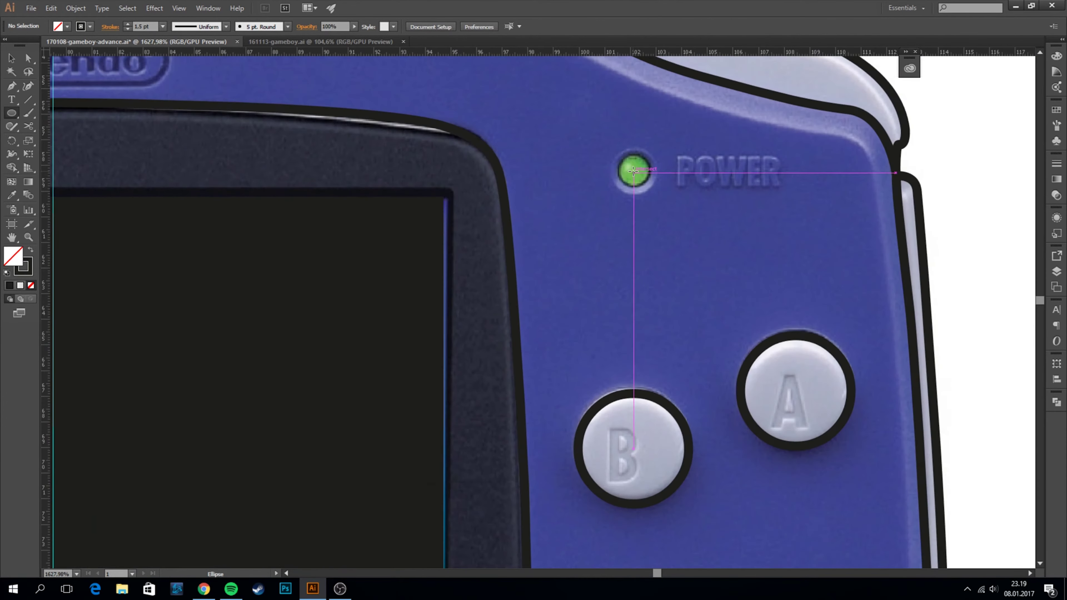
{"action": "left_click_drag", "start_coordinate": [900, 172], "coordinate": [853, 422]}
{"action": "left_click_drag", "start_coordinate": [514, 276], "coordinate": [668, 290]}
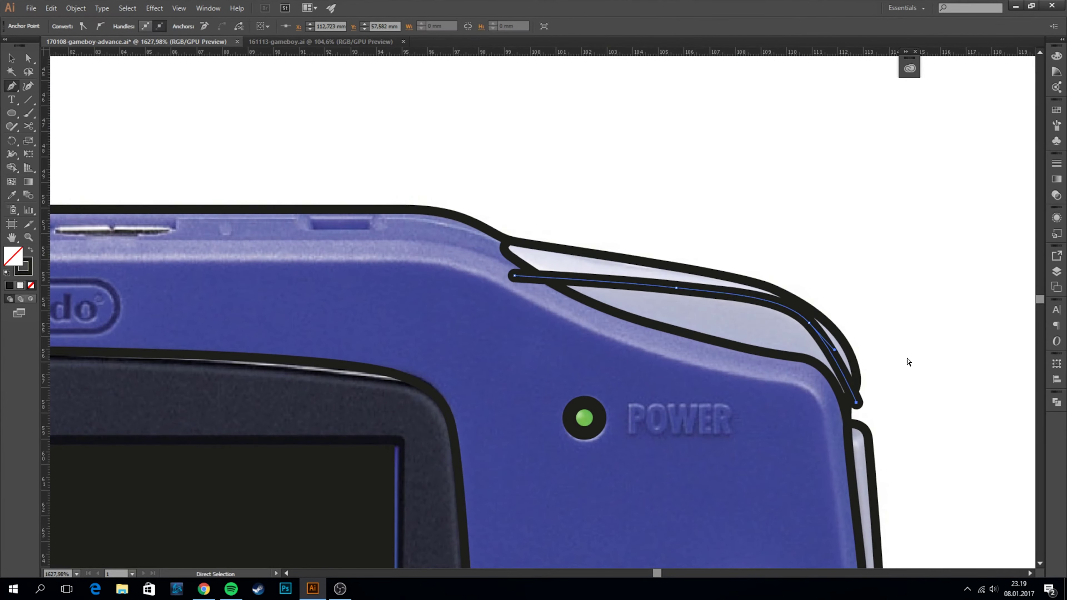
{"action": "key", "text": "v"}
{"action": "key", "text": "ctrl+minus"}
{"action": "key", "text": "ctrl+minus"}
{"action": "right_click", "coordinate": [333, 249]}
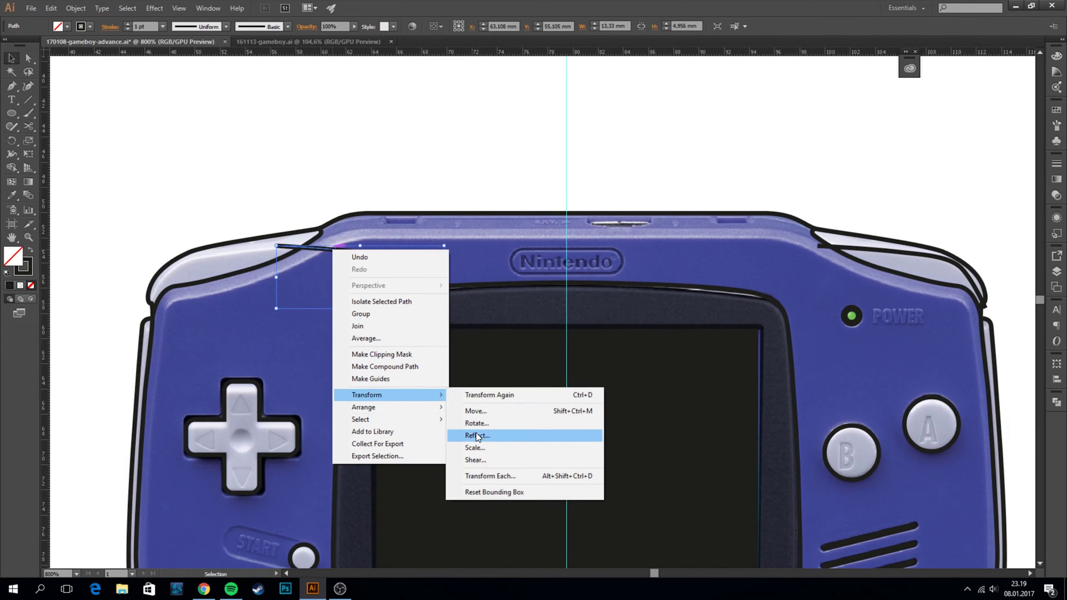
Step: Zoom in on the console's top edge and add an anchor to the top-edge line
{"action": "key", "text": "Escape"}
{"action": "key", "text": "ctrl+minus"}
{"action": "key", "text": "ctrl+0"}
{"action": "key", "text": "z"}
{"action": "left_click_drag", "start_coordinate": [630, 171], "coordinate": [798, 172]}
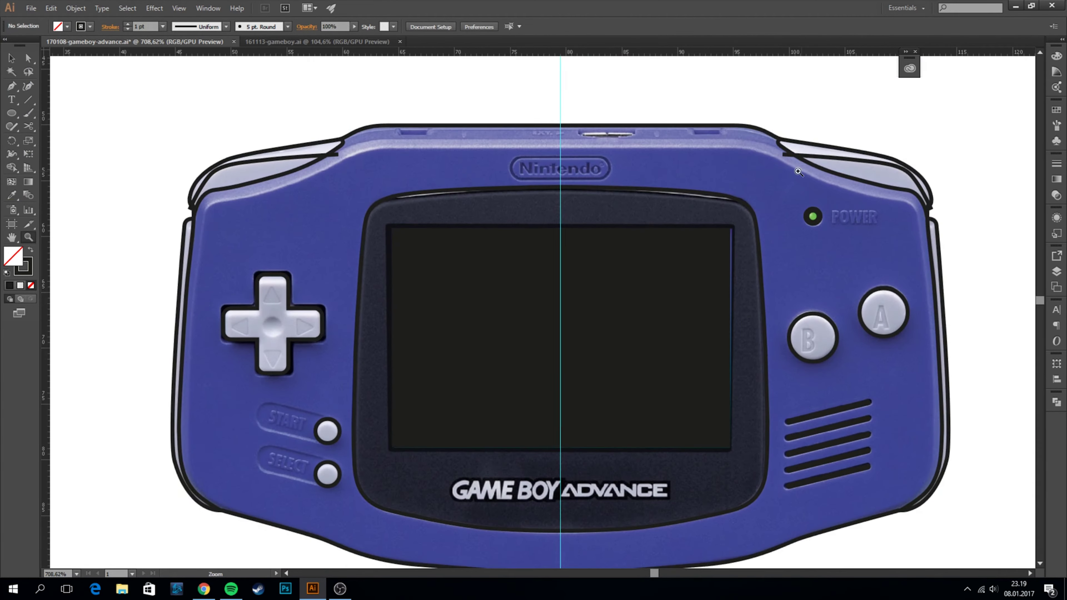
{"action": "left_click_drag", "start_coordinate": [552, 59], "coordinate": [592, 180]}
{"action": "left_click", "coordinate": [250, 206]}
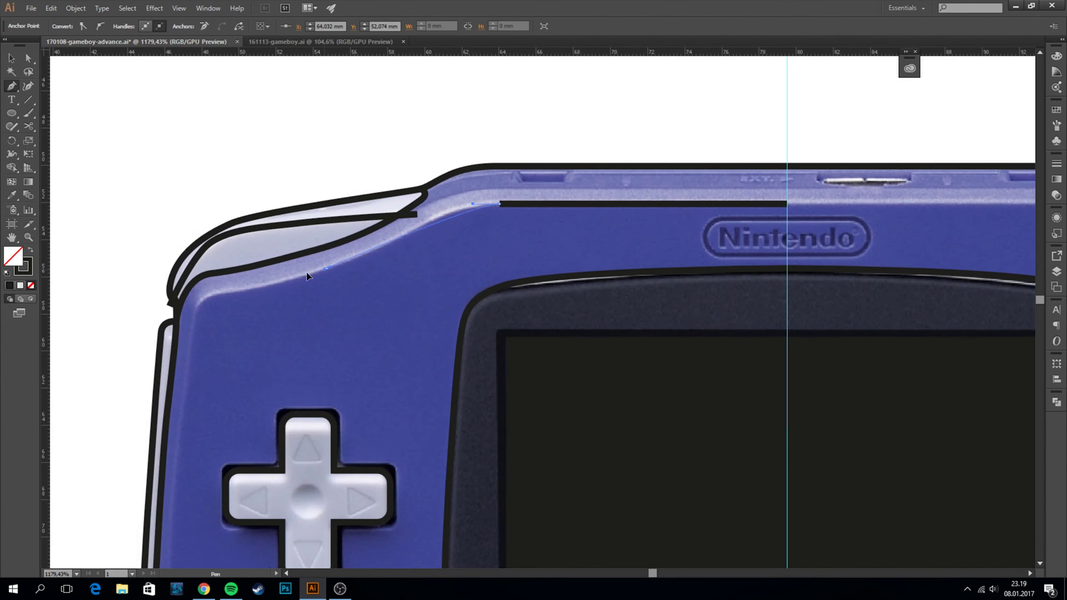
{"action": "scroll", "coordinate": [207, 296], "scroll_direction": "down", "scroll_amount": 5}
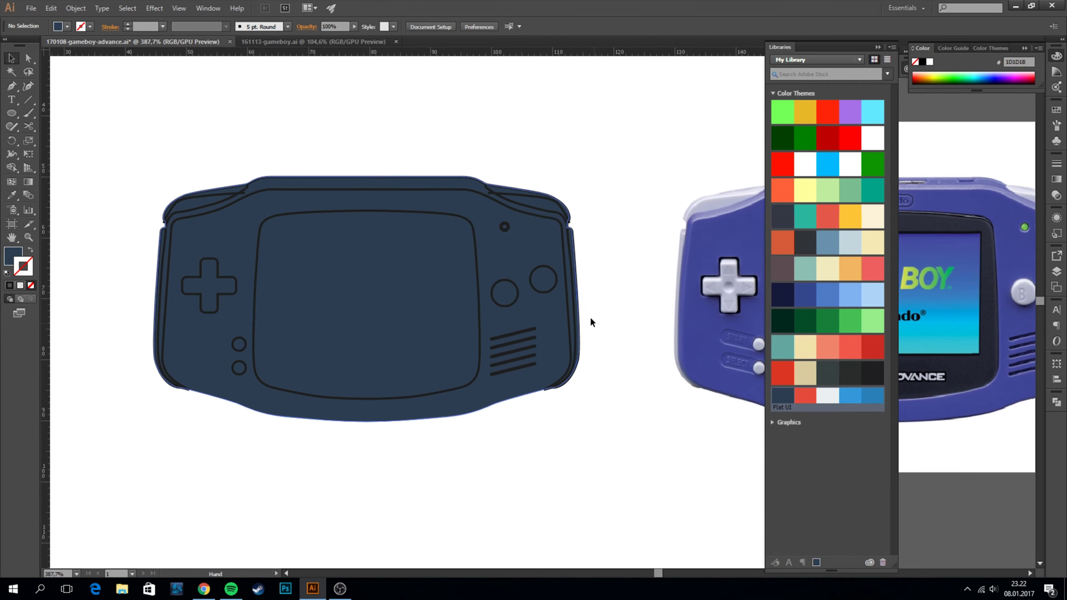
Step: Fill the D-pad, A/B, Start and Select buttons with white
{"action": "left_click", "coordinate": [221, 301], "text": "shift"}
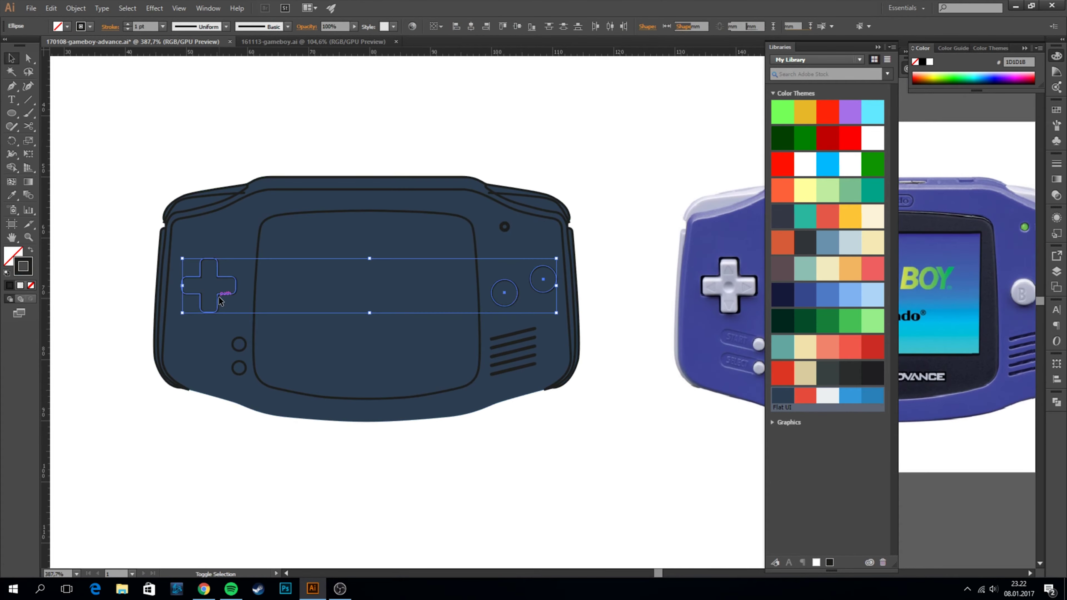
{"action": "left_click", "coordinate": [828, 395]}
{"action": "left_click_drag", "start_coordinate": [218, 332], "coordinate": [251, 378]}
{"action": "left_click", "coordinate": [828, 395]}
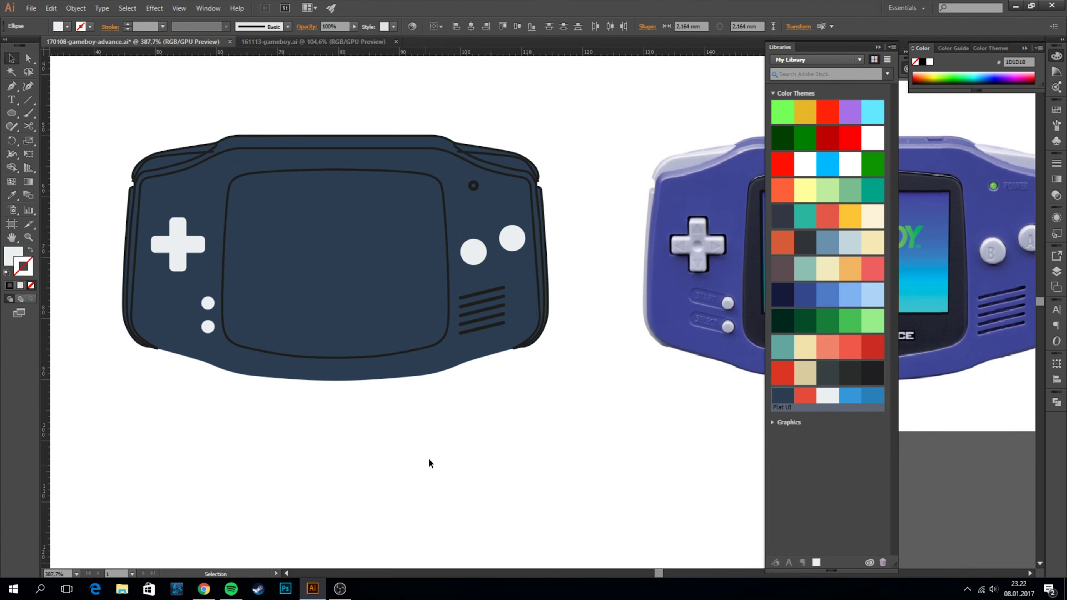
{"action": "left_click", "coordinate": [431, 462]}
Step: Fill the left and right top highlight shapes light grey ECF0F1
{"action": "left_click", "coordinate": [463, 155]}
{"action": "left_click", "coordinate": [130, 156], "text": "shift"}
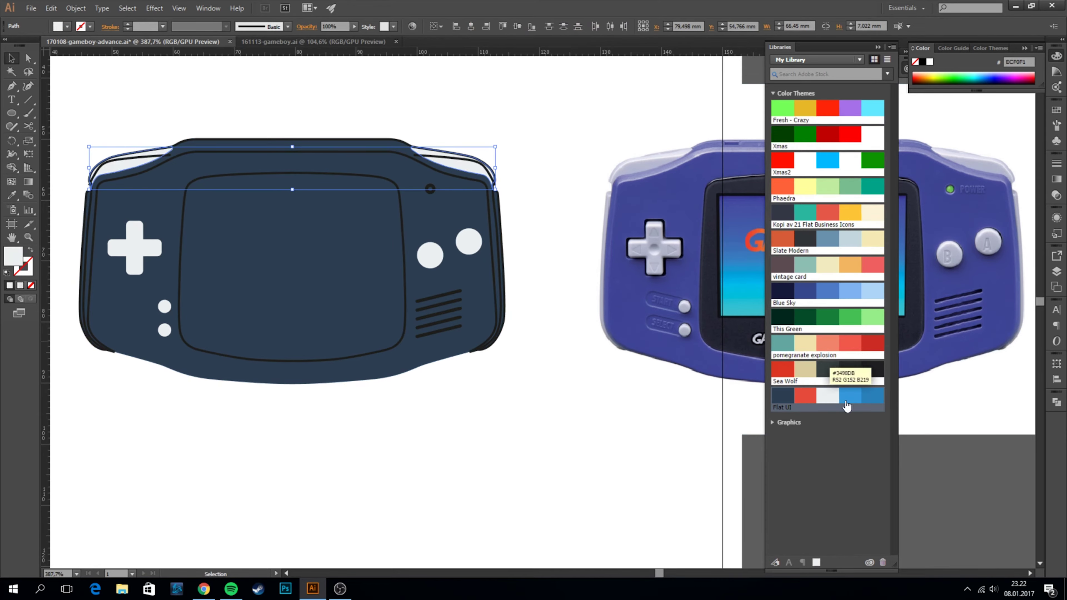
{"action": "left_click", "coordinate": [827, 395]}
{"action": "left_click", "coordinate": [566, 282]}
{"action": "left_click_drag", "start_coordinate": [566, 282], "coordinate": [496, 254]}
Step: Reveal the hidden screen rectangle in Layers and give the screen a light grey fill
{"action": "left_click", "coordinate": [1056, 271]}
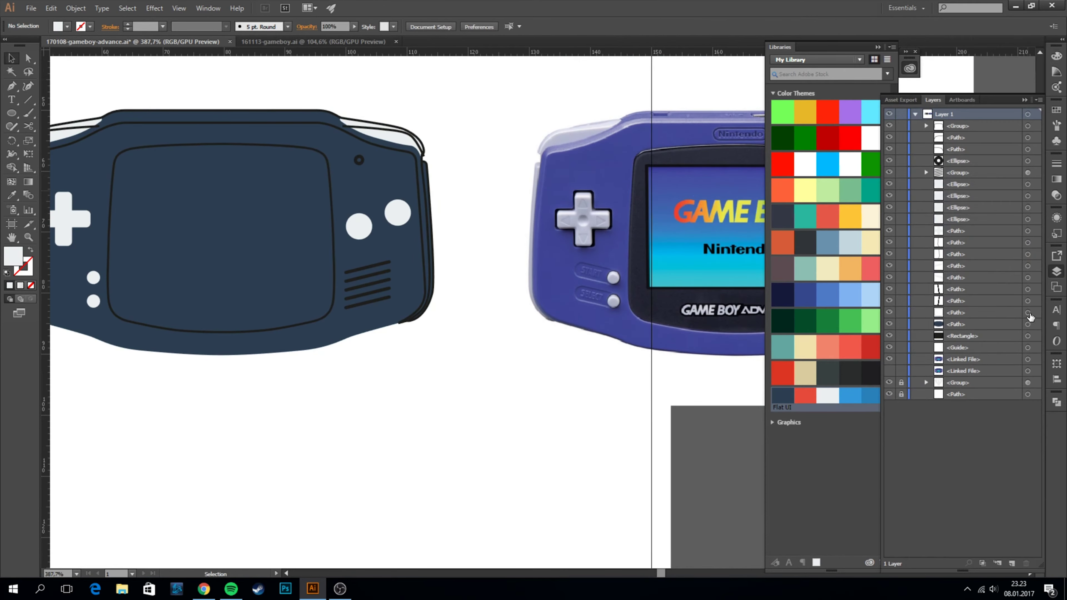
{"action": "left_click", "coordinate": [884, 114]}
{"action": "left_click_drag", "start_coordinate": [545, 370], "coordinate": [639, 372]}
{"action": "left_click", "coordinate": [369, 212]}
{"action": "key", "text": "Delete"}
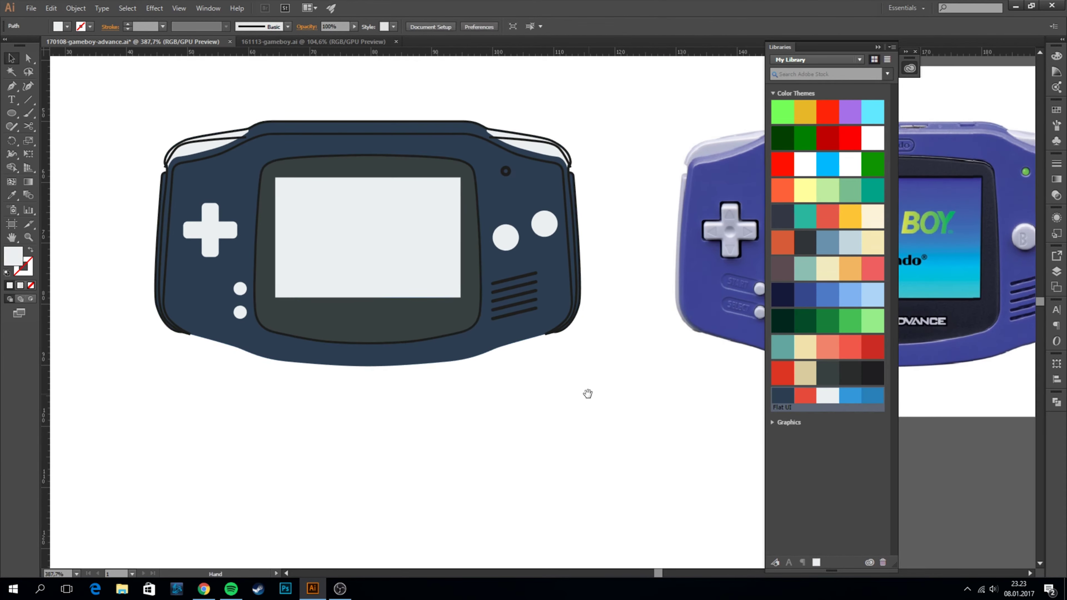
Step: Make the small power light circle red
{"action": "left_click_drag", "start_coordinate": [228, 424], "coordinate": [485, 255]}
{"action": "left_click", "coordinate": [390, 229]}
{"action": "left_click", "coordinate": [800, 402]}
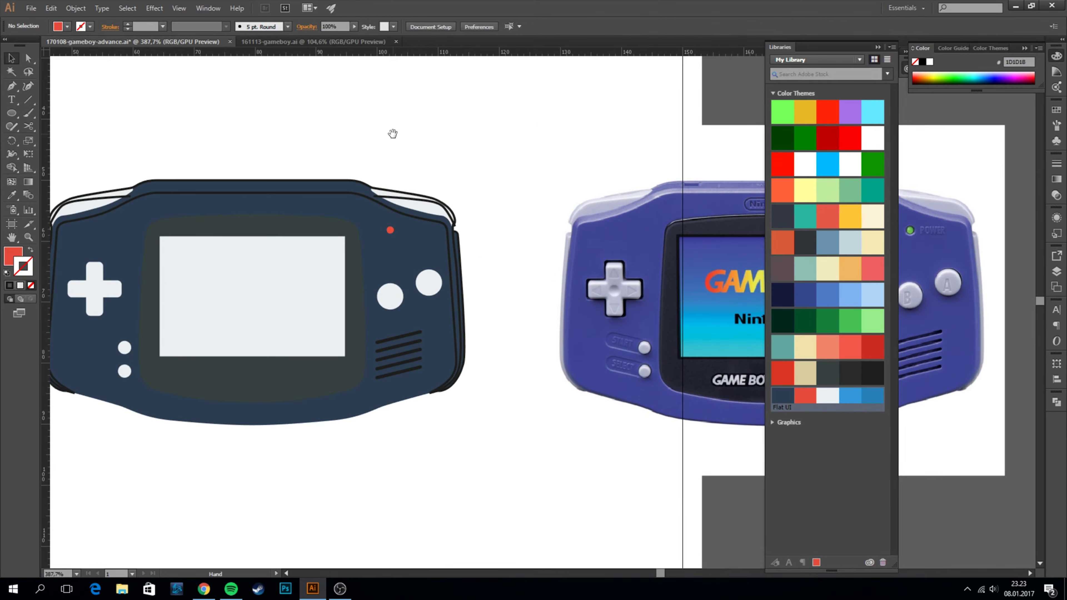
{"action": "left_click_drag", "start_coordinate": [393, 131], "coordinate": [530, 182]}
{"action": "scroll", "coordinate": [374, 172], "scroll_direction": "down", "scroll_amount": 5}
Step: Unlock the background shape in Layers and fill it with the red swatch
{"action": "left_click", "coordinate": [374, 172]}
{"action": "left_click", "coordinate": [1056, 272]}
{"action": "left_click", "coordinate": [901, 394]}
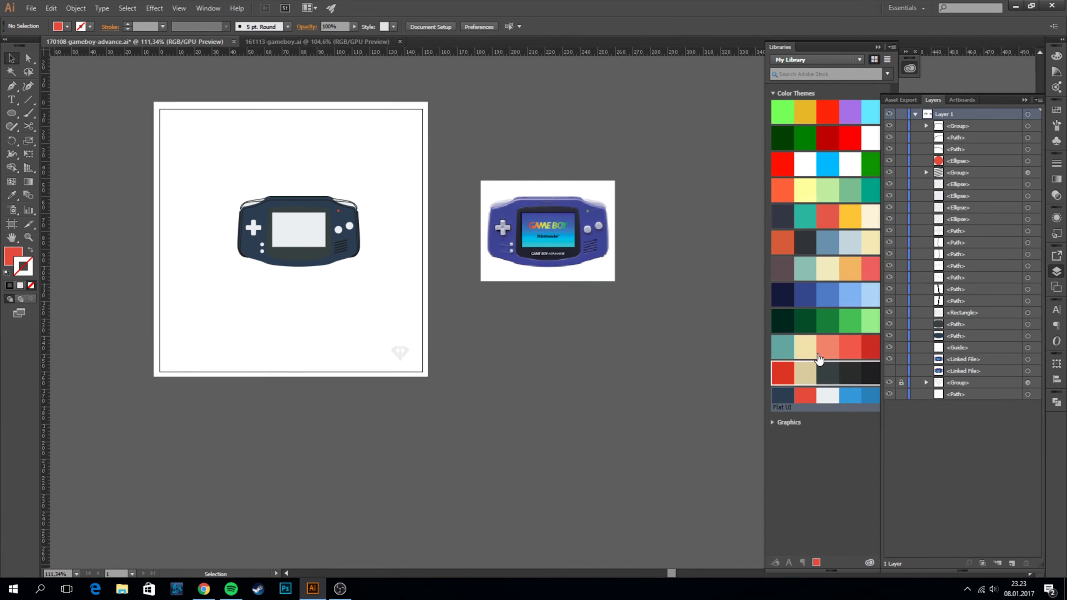
{"action": "left_click", "coordinate": [1027, 394]}
{"action": "left_click", "coordinate": [804, 395]}
{"action": "scroll", "coordinate": [218, 200], "scroll_direction": "up", "scroll_amount": 3}
{"action": "left_click", "coordinate": [1056, 87]}
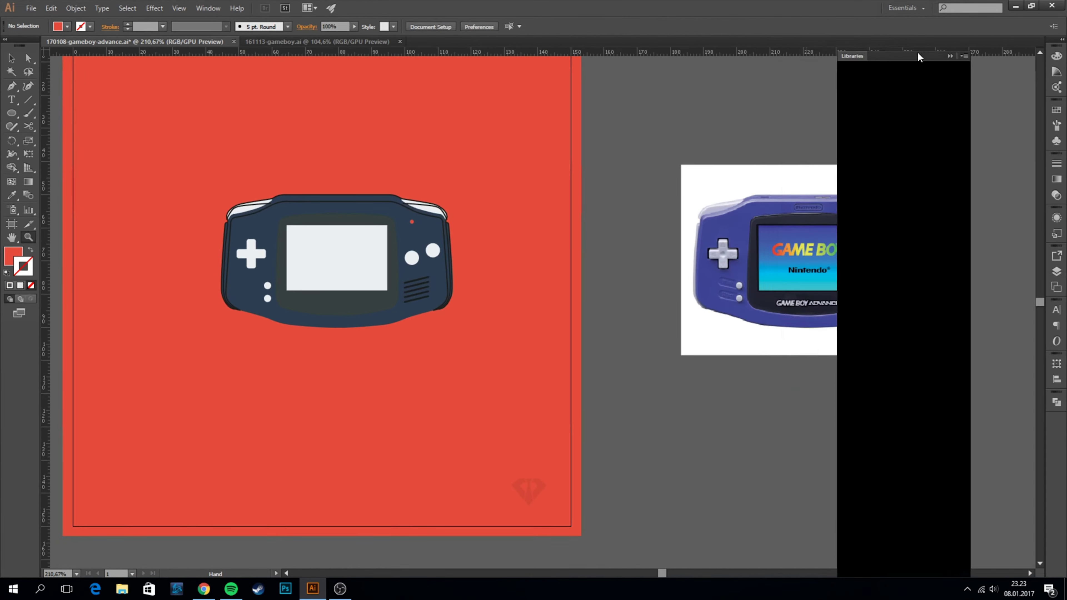
Step: Fill the console body Flat UI blue and the top shapes light blue
{"action": "left_click", "coordinate": [420, 302]}
{"action": "left_click", "coordinate": [989, 408]}
{"action": "left_click", "coordinate": [672, 462]}
{"action": "left_click", "coordinate": [372, 188]}
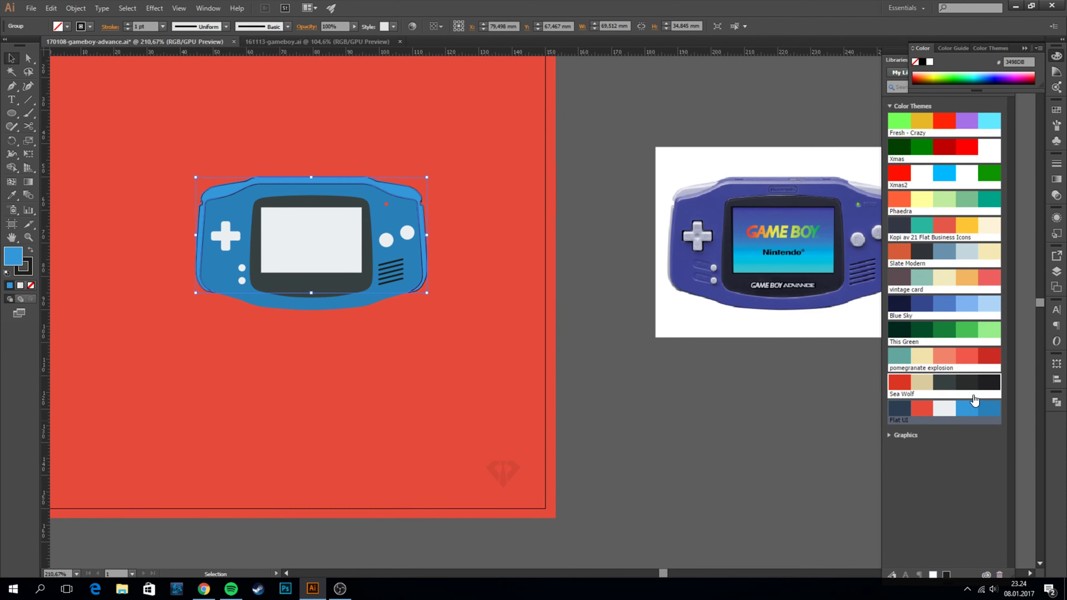
{"action": "left_click", "coordinate": [967, 409]}
{"action": "left_click", "coordinate": [602, 195]}
{"action": "left_click", "coordinate": [1056, 271]}
Step: Swap fill and stroke, recolouring the grille lines light blue
{"action": "scroll", "coordinate": [598, 255], "scroll_direction": "up", "scroll_amount": 3}
{"action": "key", "text": "shift+x"}
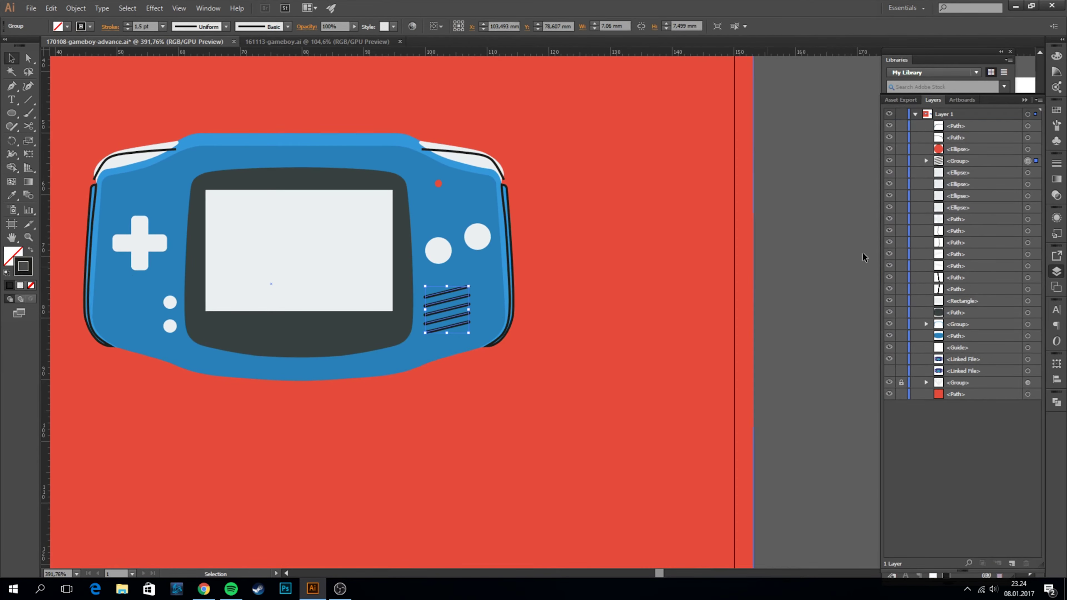
{"action": "left_click", "coordinate": [1055, 272]}
{"action": "scroll", "coordinate": [798, 209], "scroll_direction": "up", "scroll_amount": 2}
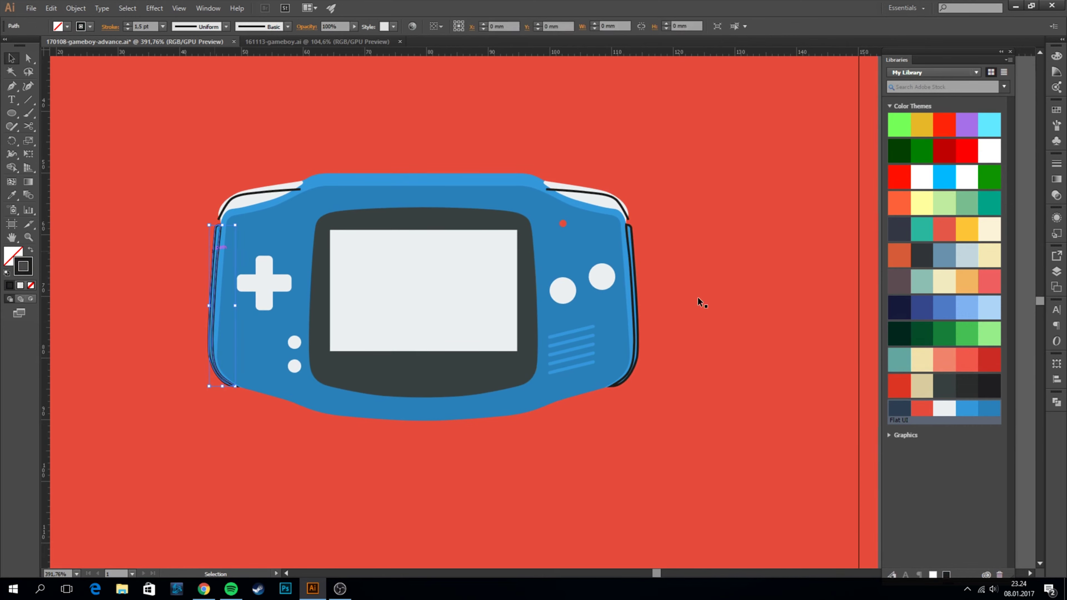
Step: Select the left side edge and the right top shape with selection edges hidden
{"action": "left_click", "coordinate": [18, 258]}
{"action": "left_click", "coordinate": [762, 305]}
{"action": "key", "text": "z"}
{"action": "scroll", "coordinate": [571, 286], "scroll_direction": "down", "scroll_amount": 3}
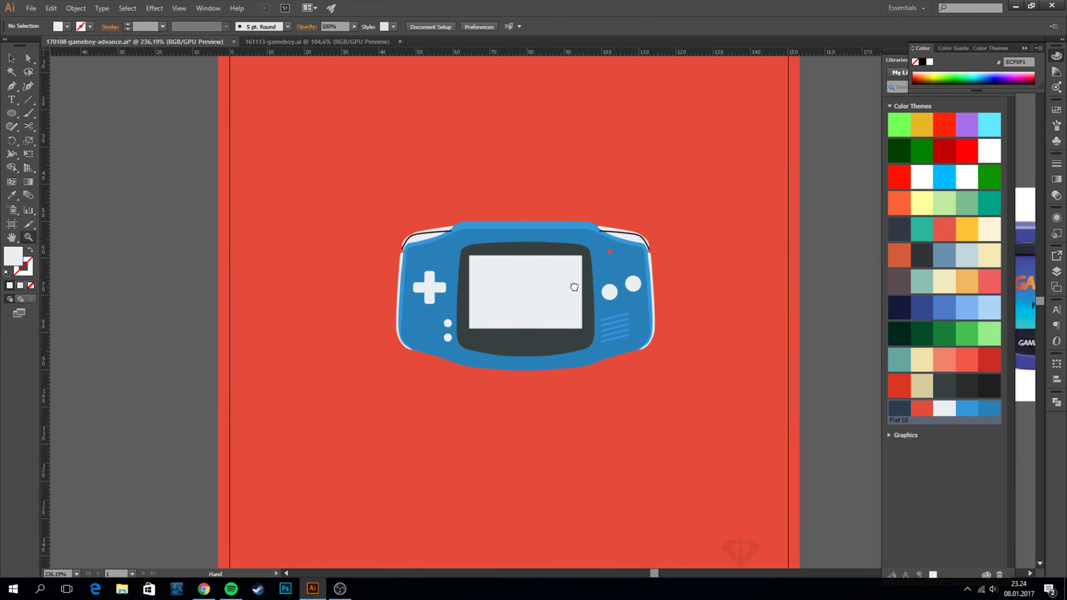
{"action": "scroll", "coordinate": [291, 219], "scroll_direction": "up", "scroll_amount": 5}
{"action": "left_click", "coordinate": [630, 212], "text": "shift"}
{"action": "key", "text": "ctrl+h"}
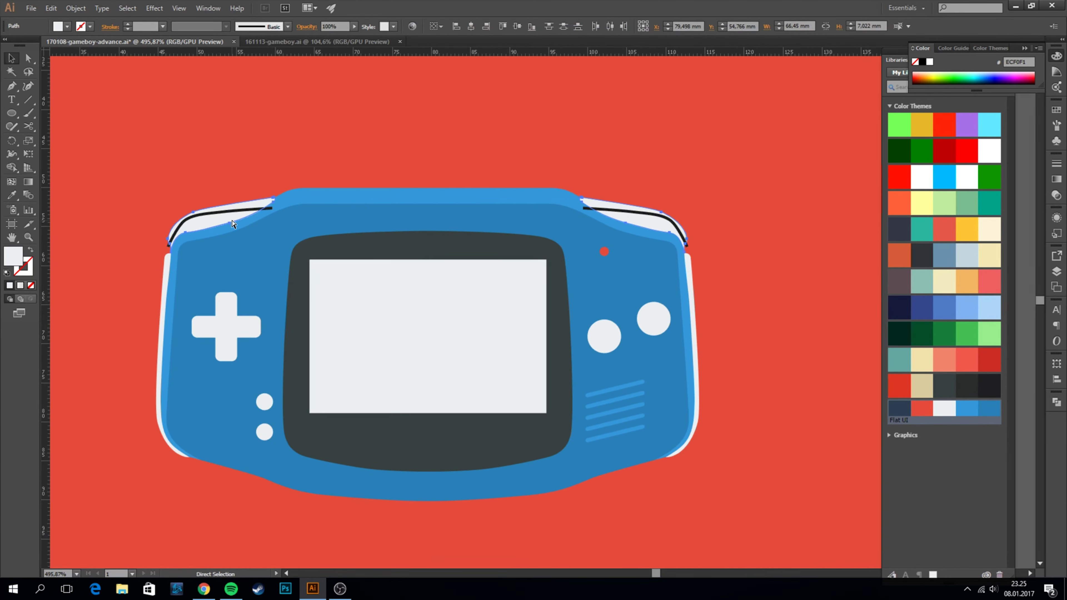
Step: Ungroup the shoulder shapes and check the right shoulder's fill colour
{"action": "left_click", "coordinate": [1056, 402]}
{"action": "right_click", "coordinate": [657, 223]}
{"action": "left_click", "coordinate": [699, 291]}
{"action": "left_click", "coordinate": [231, 218], "text": "shift"}
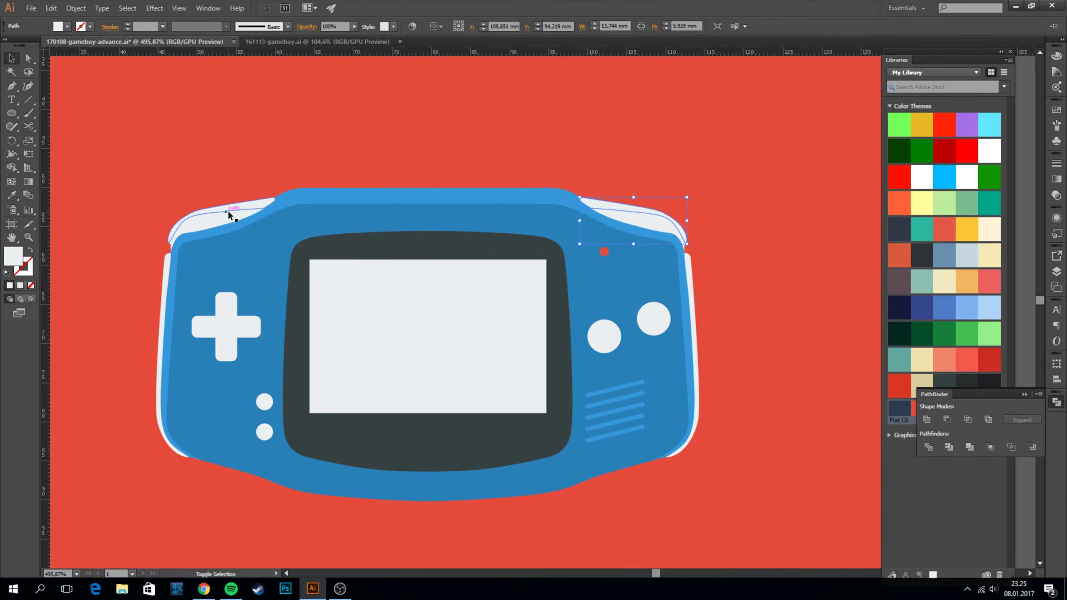
{"action": "double_click", "coordinate": [11, 259]}
{"action": "key", "text": "Return"}
Step: Select the red background rectangle and fit the whole artboard in view
{"action": "left_click", "coordinate": [235, 136]}
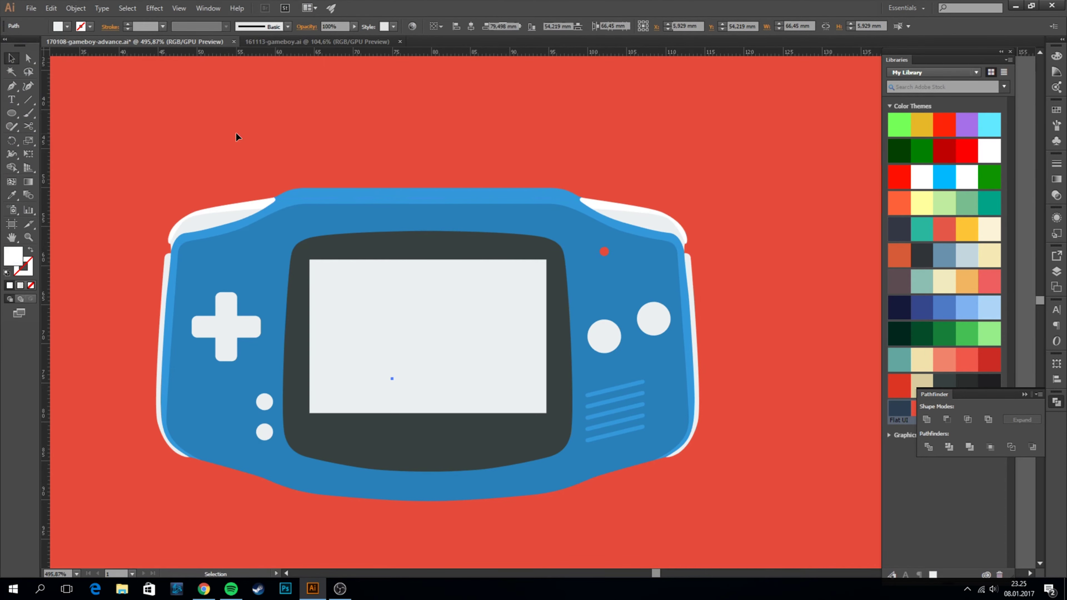
{"action": "key", "text": "ctrl+0"}
{"action": "scroll", "coordinate": [504, 252], "scroll_direction": "down", "scroll_amount": 2}
{"action": "scroll", "coordinate": [504, 252], "scroll_direction": "up", "scroll_amount": 4}
{"action": "scroll", "coordinate": [680, 261], "scroll_direction": "down", "scroll_amount": 5}
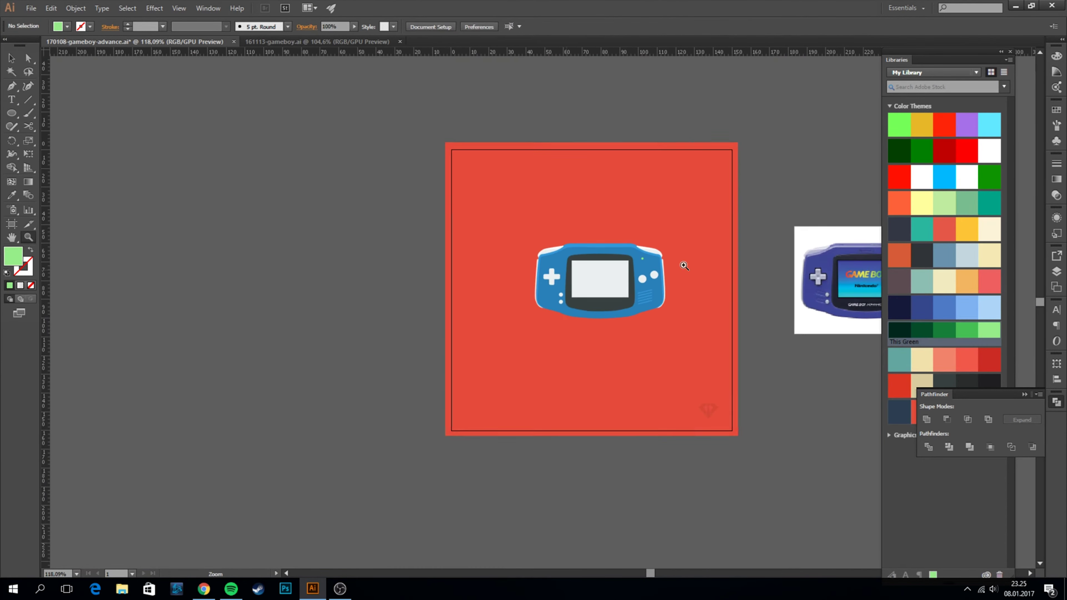
{"action": "scroll", "coordinate": [668, 299], "scroll_direction": "up", "scroll_amount": 2}
{"action": "scroll", "coordinate": [668, 299], "scroll_direction": "up", "scroll_amount": 2}
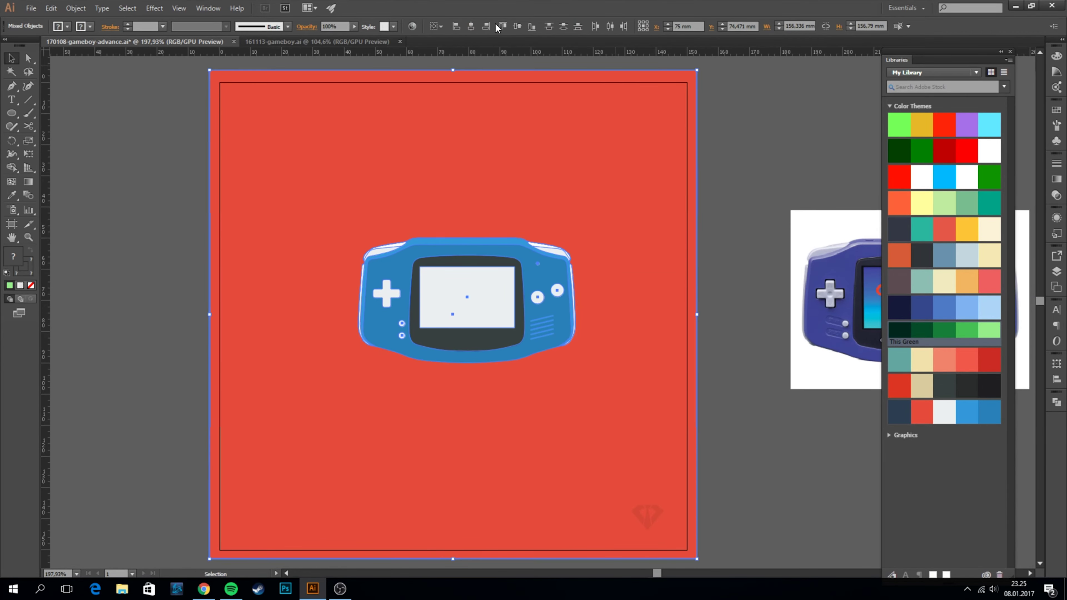
Step: Select only the Game Boy group, check its options, then clear the selection
{"action": "left_click", "coordinate": [681, 343], "text": "shift"}
{"action": "scroll", "coordinate": [582, 279], "scroll_direction": "left", "scroll_amount": 2}
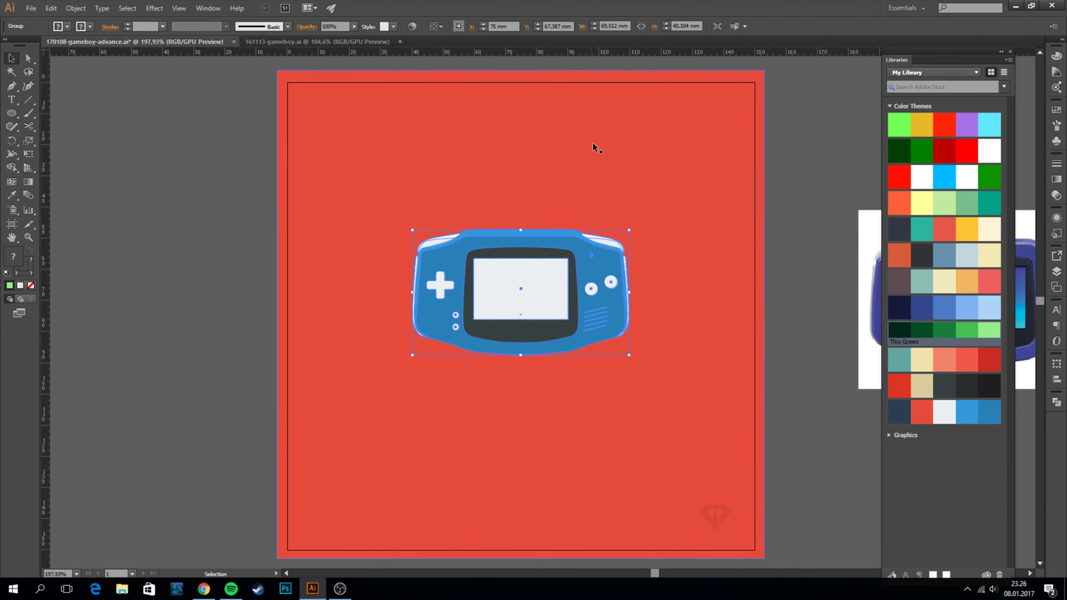
{"action": "right_click", "coordinate": [560, 195]}
{"action": "left_click", "coordinate": [606, 267]}
{"action": "left_click", "coordinate": [730, 264]}
Step: Draw a rounded rectangle over the screen area and give it the D-pad's light grey
{"action": "mouse_move", "coordinate": [730, 264]}
{"action": "left_mouse_down"}
{"action": "mouse_move", "coordinate": [761, 262]}
{"action": "mouse_move", "coordinate": [646, 220]}
{"action": "left_mouse_up"}
{"action": "scroll", "coordinate": [646, 220], "scroll_direction": "up", "scroll_amount": 5}
{"action": "left_click", "coordinate": [452, 261]}
{"action": "key", "text": "m"}
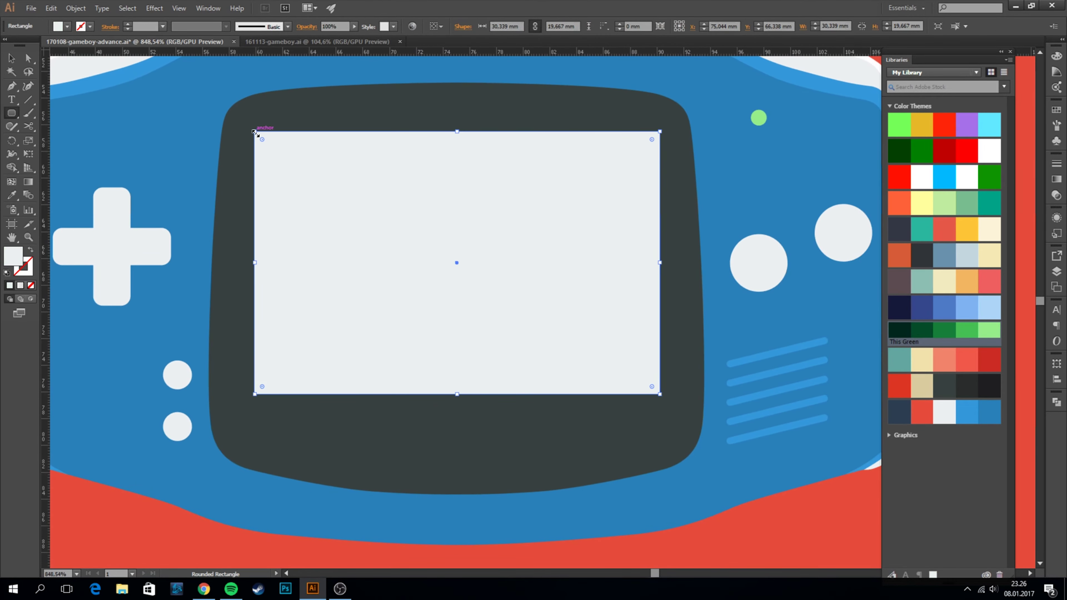
{"action": "left_click_drag", "start_coordinate": [658, 395], "coordinate": [657, 394]}
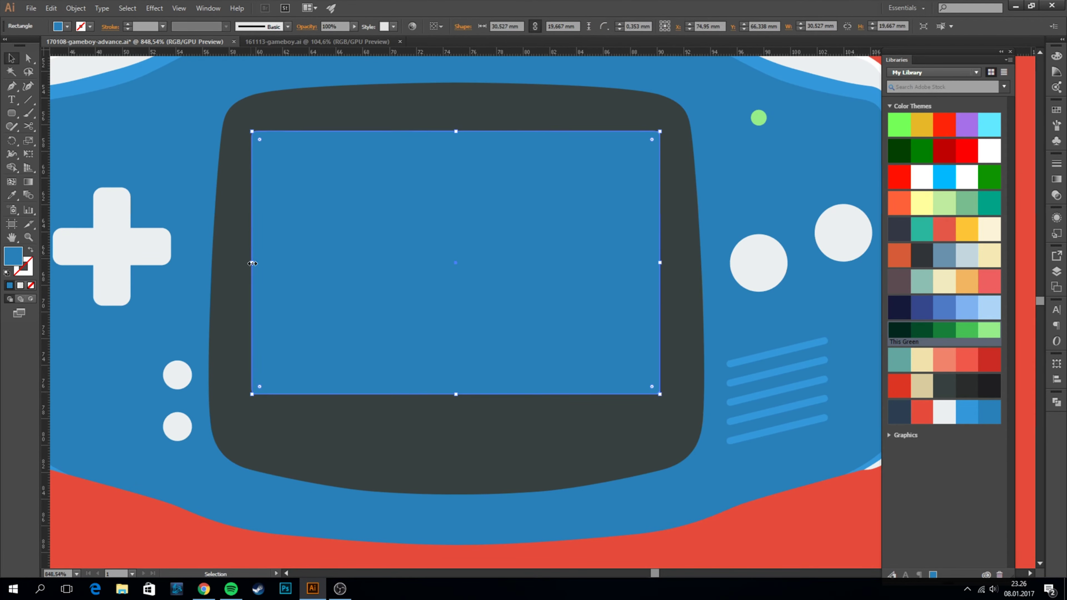
{"action": "key", "text": "i"}
{"action": "left_click", "coordinate": [99, 228]}
Step: Fill the screen rectangle with a dark navy swatch
{"action": "key", "text": "ctrl+0"}
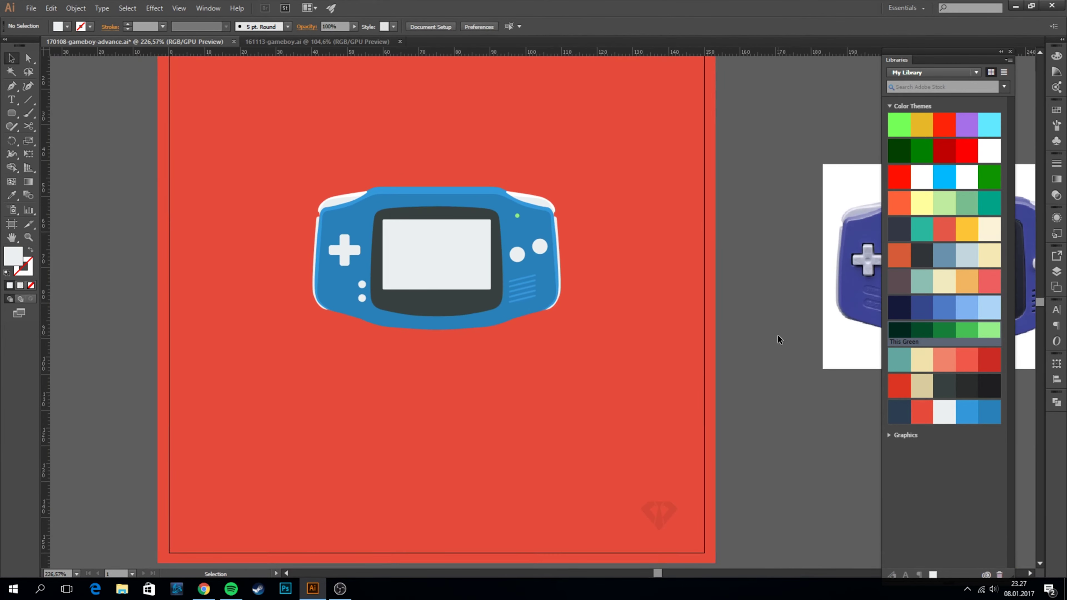
{"action": "left_click", "coordinate": [1056, 271]}
{"action": "left_click", "coordinate": [901, 394]}
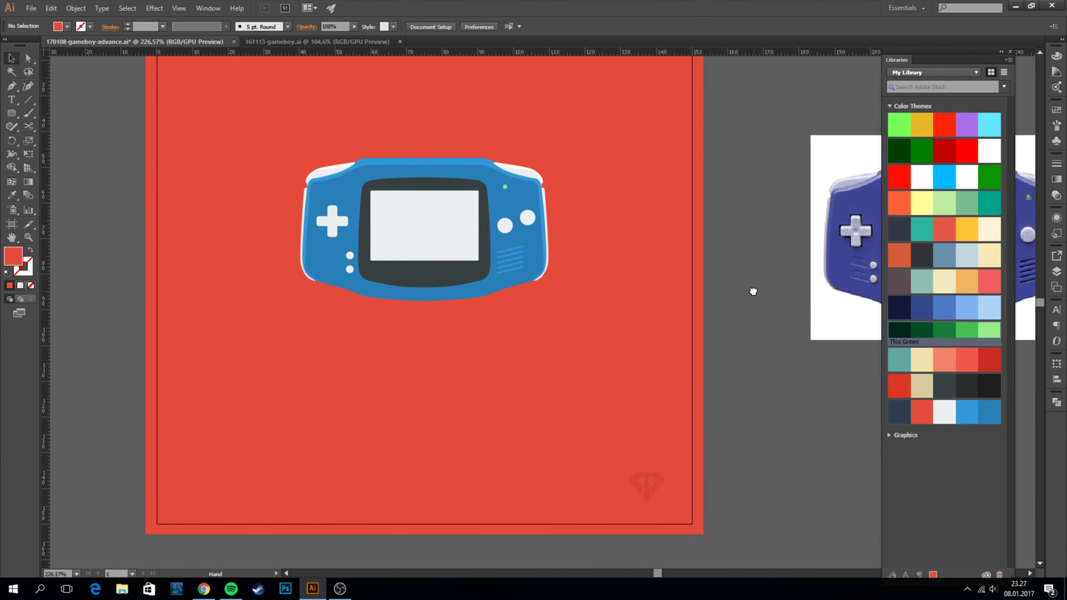
{"action": "left_click", "coordinate": [1056, 109]}
{"action": "left_click", "coordinate": [981, 166]}
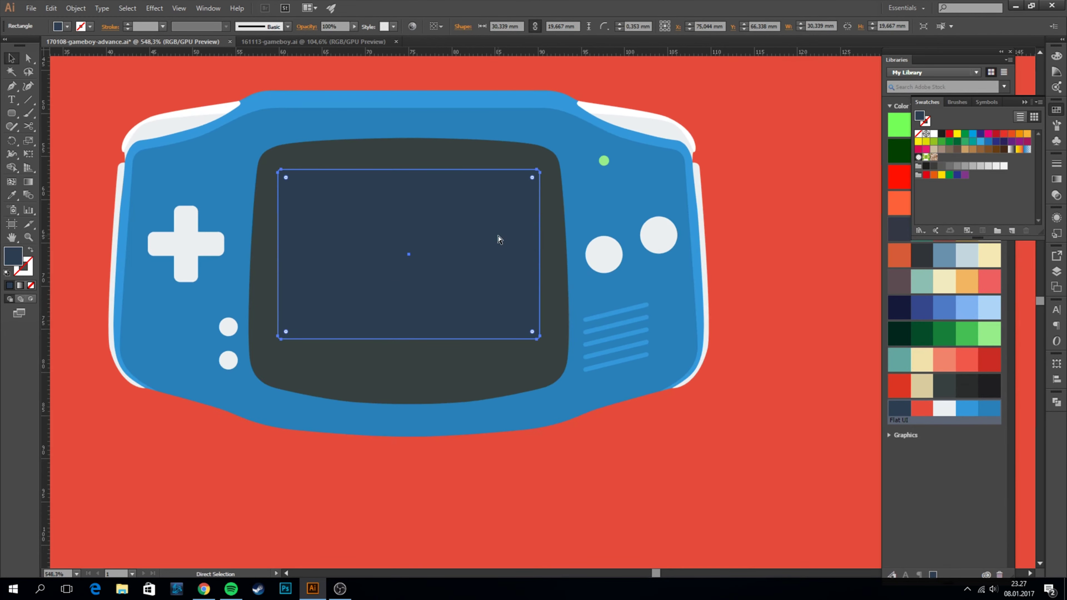
Step: Divide the screen with a diagonal line; give the upper-left triangle a white-to-transparent gradient
{"action": "key", "text": "backslash"}
{"action": "left_click_drag", "start_coordinate": [558, 160], "coordinate": [377, 334]}
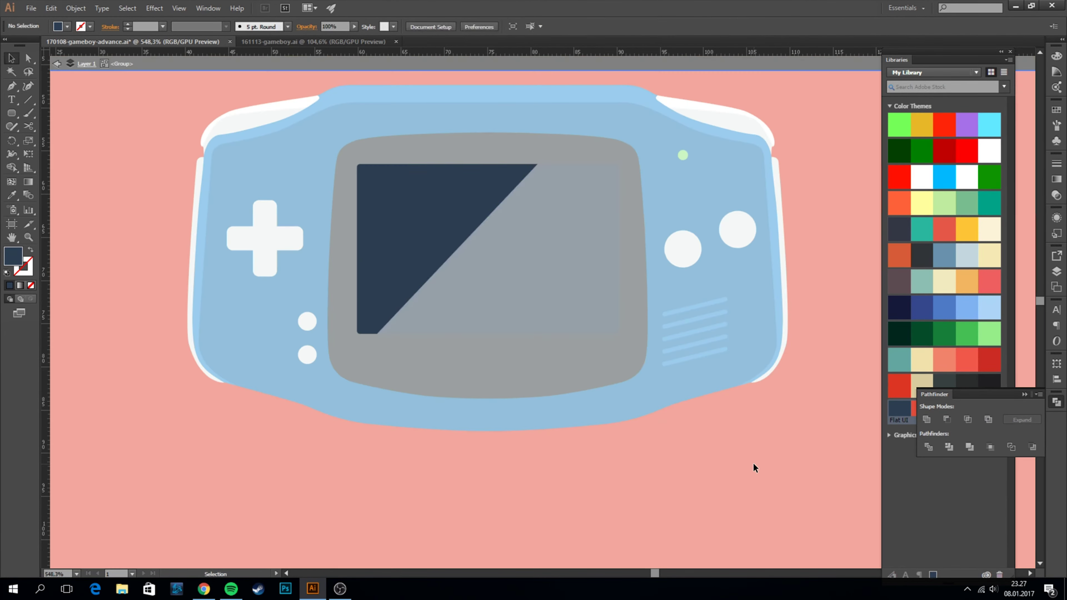
{"action": "left_click", "coordinate": [21, 286]}
{"action": "key", "text": "g"}
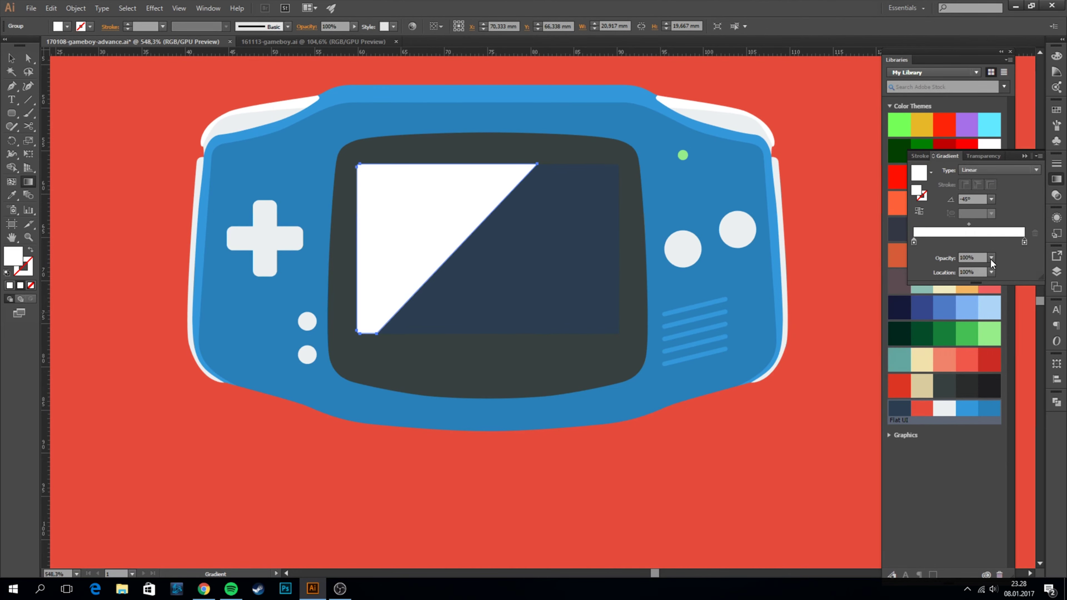
{"action": "left_click", "coordinate": [991, 257]}
{"action": "left_click", "coordinate": [1007, 390]}
{"action": "left_click", "coordinate": [1057, 217]}
Step: Set the glare triangle to Lighten blend mode at 10% opacity
{"action": "left_click", "coordinate": [950, 253]}
{"action": "left_click", "coordinate": [857, 269]}
{"action": "left_click", "coordinate": [857, 343]}
{"action": "type", "text": "10"}
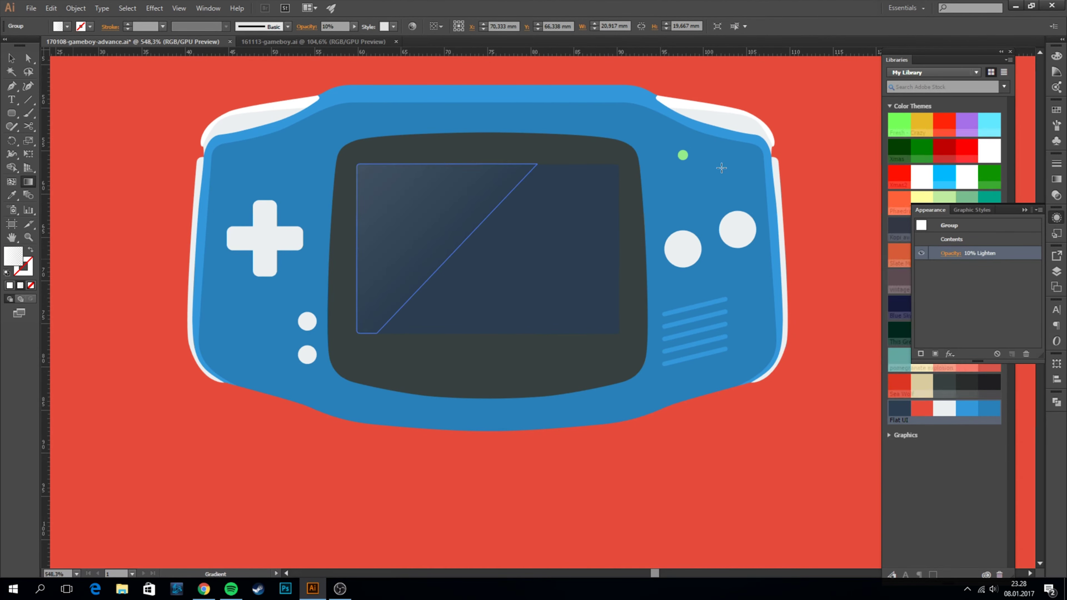
{"action": "key", "text": "ctrl+0"}
{"action": "scroll", "coordinate": [474, 205], "scroll_direction": "up", "scroll_amount": 3}
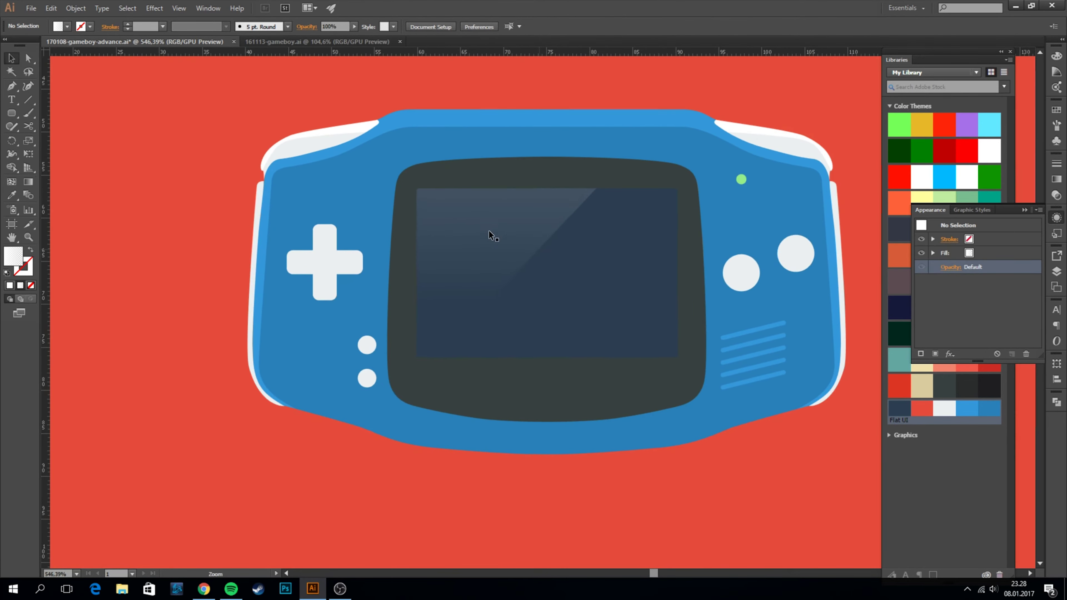
{"action": "left_click", "coordinate": [512, 313], "text": "ctrl"}
{"action": "scroll", "coordinate": [590, 301], "scroll_direction": "down", "scroll_amount": 5}
Step: Give the body copy a gradient fill blended in Multiply mode
{"action": "scroll", "coordinate": [590, 302], "scroll_direction": "up", "scroll_amount": 4}
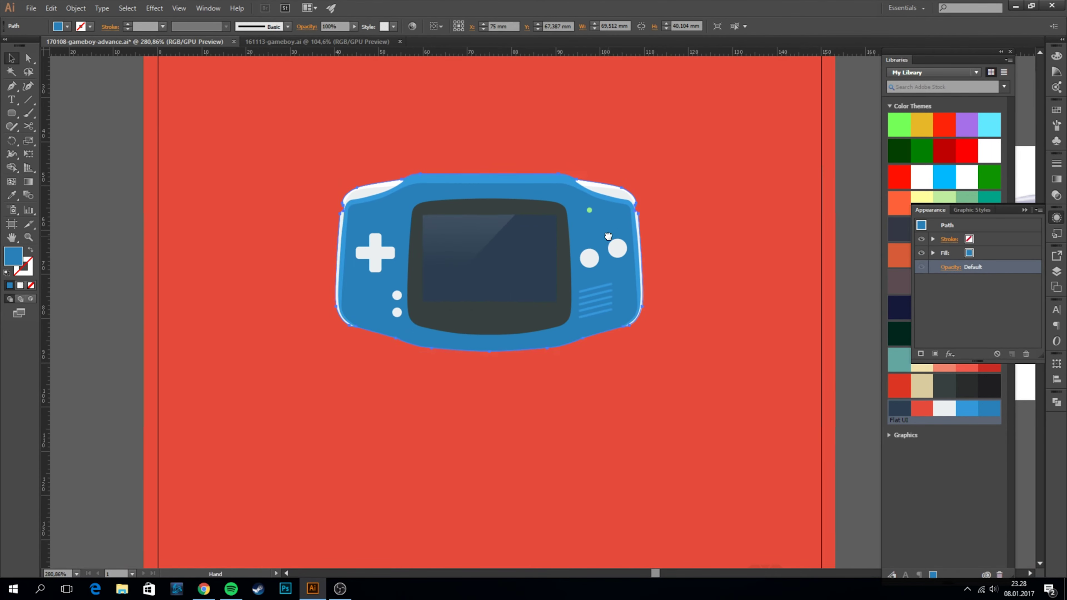
{"action": "left_click", "coordinate": [24, 286]}
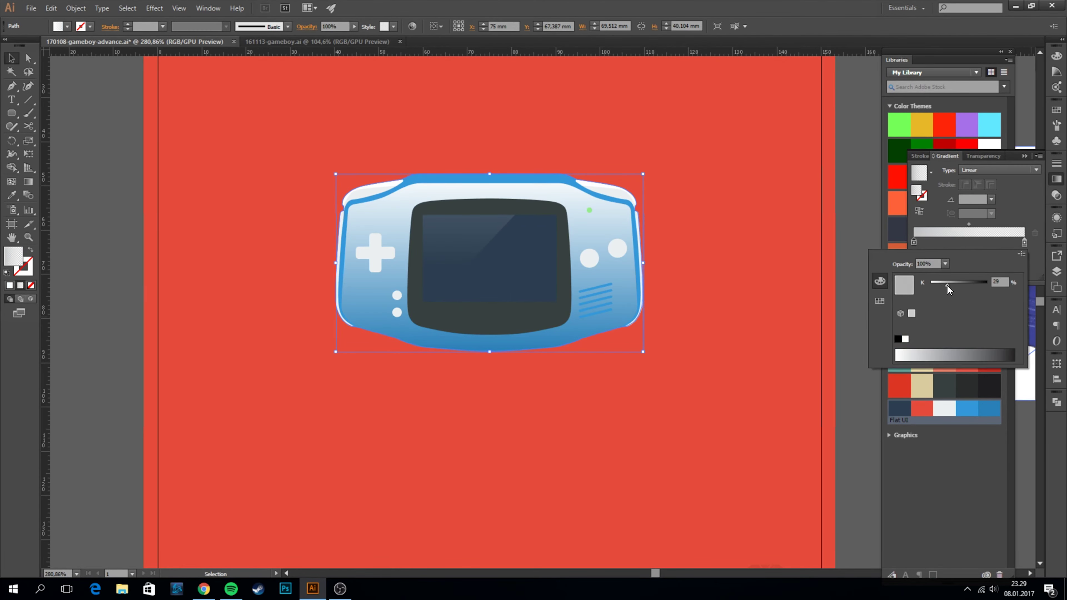
{"action": "left_click", "coordinate": [1056, 217]}
{"action": "left_click", "coordinate": [950, 267]}
{"action": "left_click", "coordinate": [107, 160]}
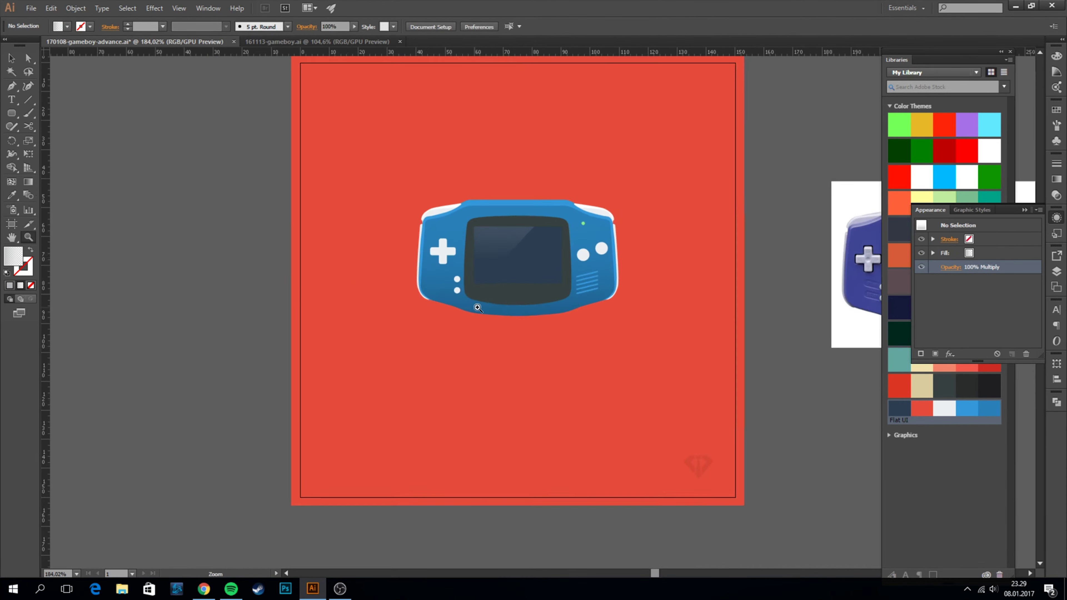
Step: Reselect the body shading, review its transparency, and target its path in Layers
{"action": "scroll", "coordinate": [394, 350], "scroll_direction": "up", "scroll_amount": 2}
{"action": "left_click", "coordinate": [394, 324]}
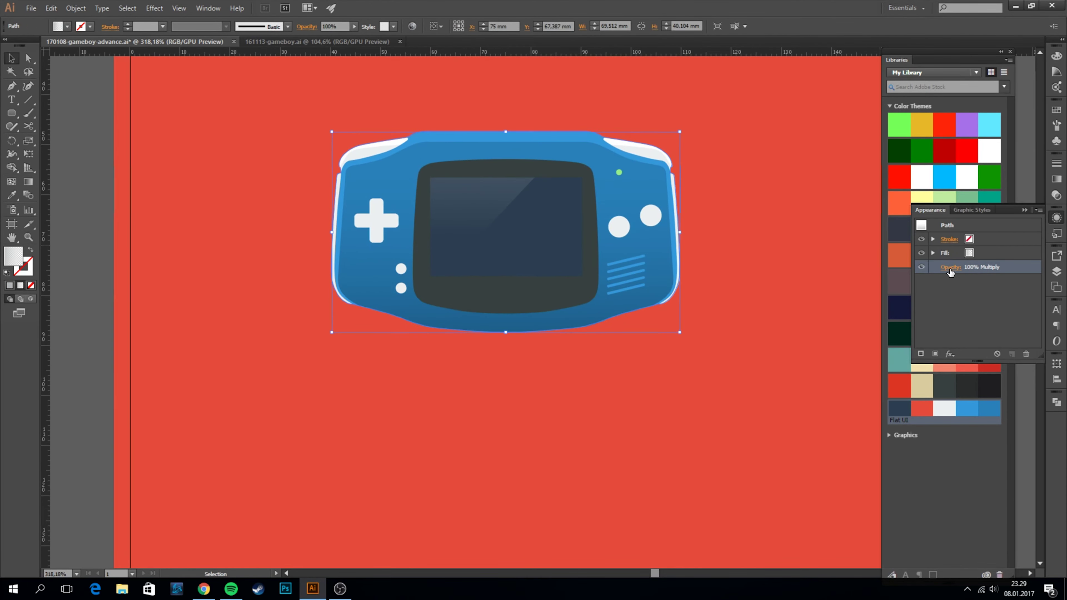
{"action": "left_click", "coordinate": [950, 267]}
{"action": "key", "text": "ctrl+0"}
{"action": "left_click", "coordinate": [1059, 274]}
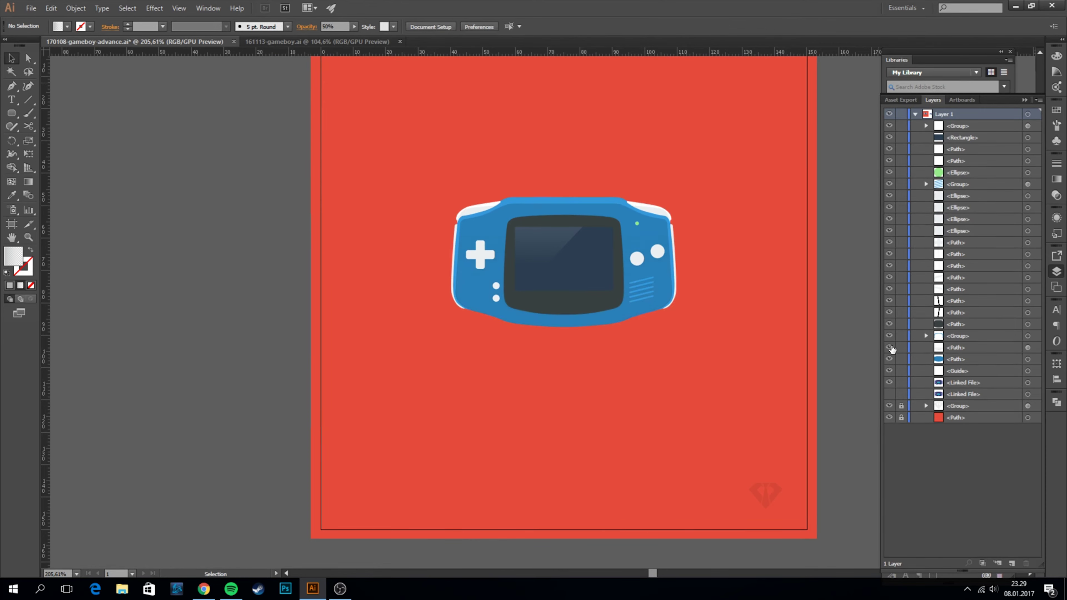
{"action": "left_click", "coordinate": [1027, 347]}
{"action": "key", "text": "g"}
{"action": "scroll", "coordinate": [417, 302], "scroll_direction": "right", "scroll_amount": 5}
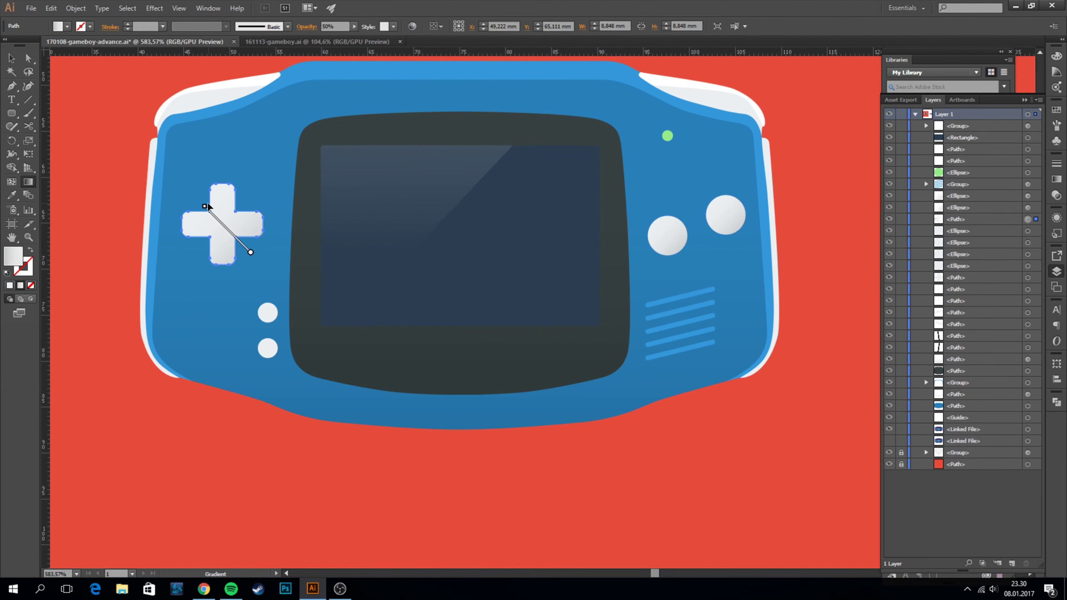
Step: Copy the button gradient onto both small buttons and paste copies in front
{"action": "scroll", "coordinate": [462, 241], "scroll_direction": "down", "scroll_amount": 3}
{"action": "scroll", "coordinate": [387, 302], "scroll_direction": "up", "scroll_amount": 3}
{"action": "left_click", "coordinate": [386, 289]}
{"action": "left_click", "coordinate": [386, 316], "text": "shift"}
{"action": "key", "text": "ctrl+c"}
{"action": "key", "text": "ctrl+f"}
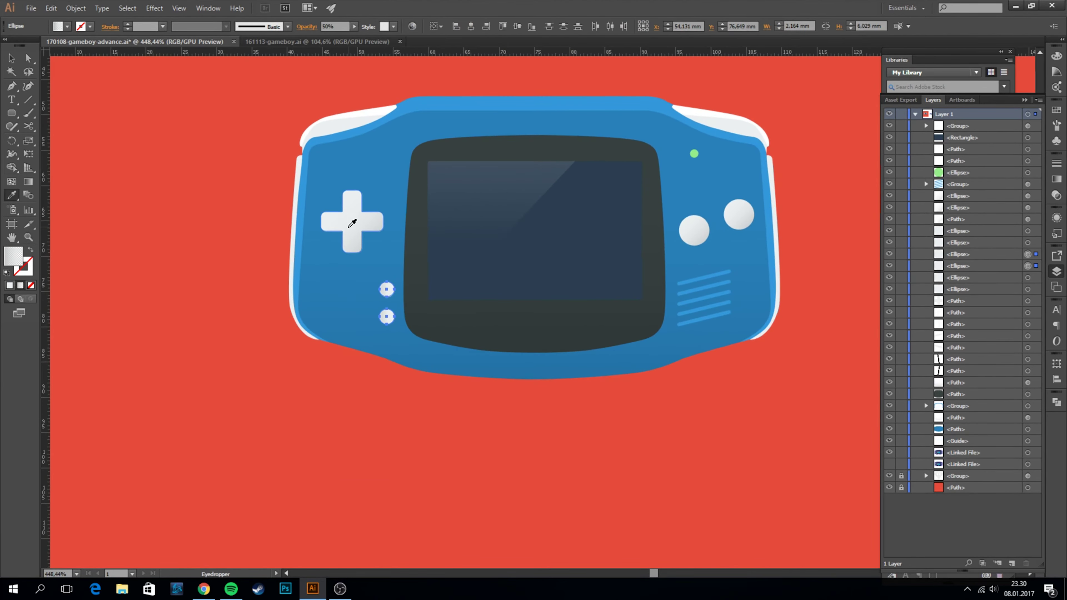
{"action": "key", "text": "g"}
{"action": "scroll", "coordinate": [393, 303], "scroll_direction": "up", "scroll_amount": 3}
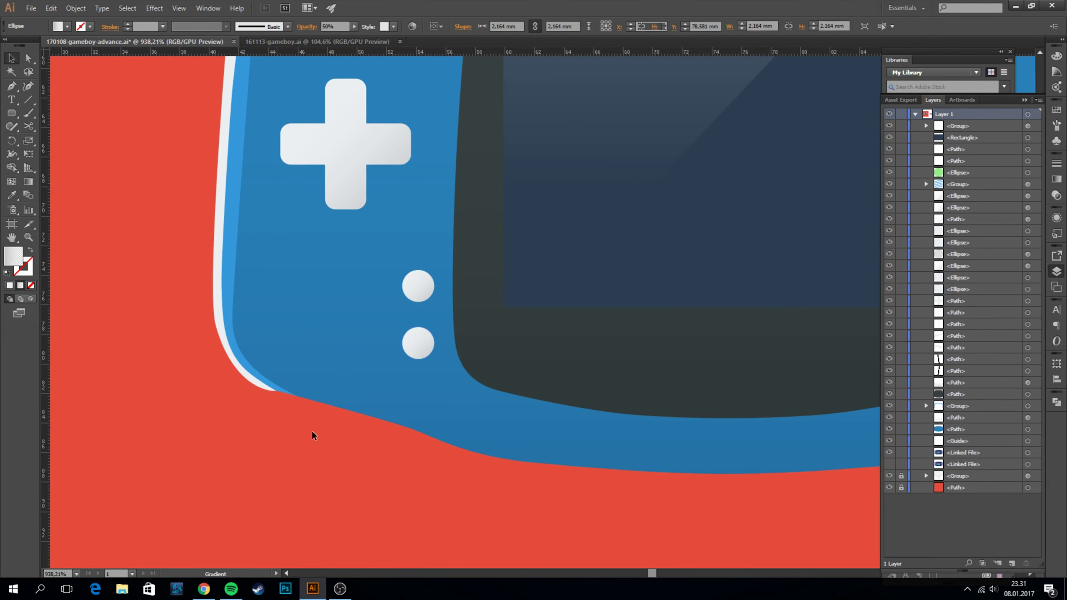
{"action": "scroll", "coordinate": [312, 436], "scroll_direction": "down", "scroll_amount": 5}
Step: Set the button shading group to Multiply blend mode at 50% opacity
{"action": "key", "text": "v"}
{"action": "left_click", "coordinate": [1057, 218]}
{"action": "left_click", "coordinate": [950, 267]}
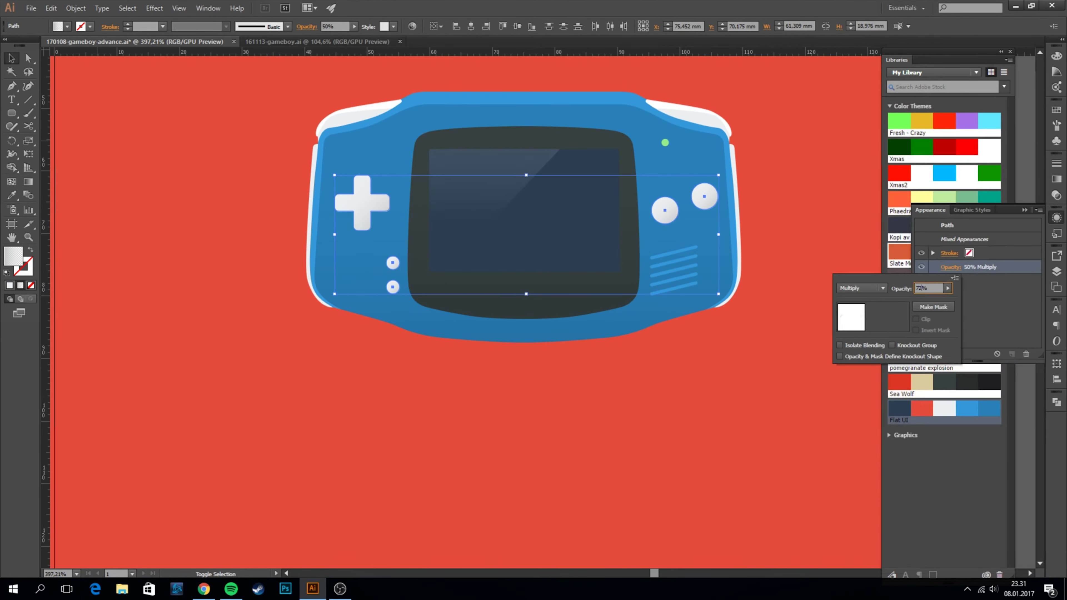
{"action": "key", "text": "ctrl+shift+a"}
{"action": "scroll", "coordinate": [523, 133], "scroll_direction": "down", "scroll_amount": 1}
{"action": "left_click", "coordinate": [523, 132]}
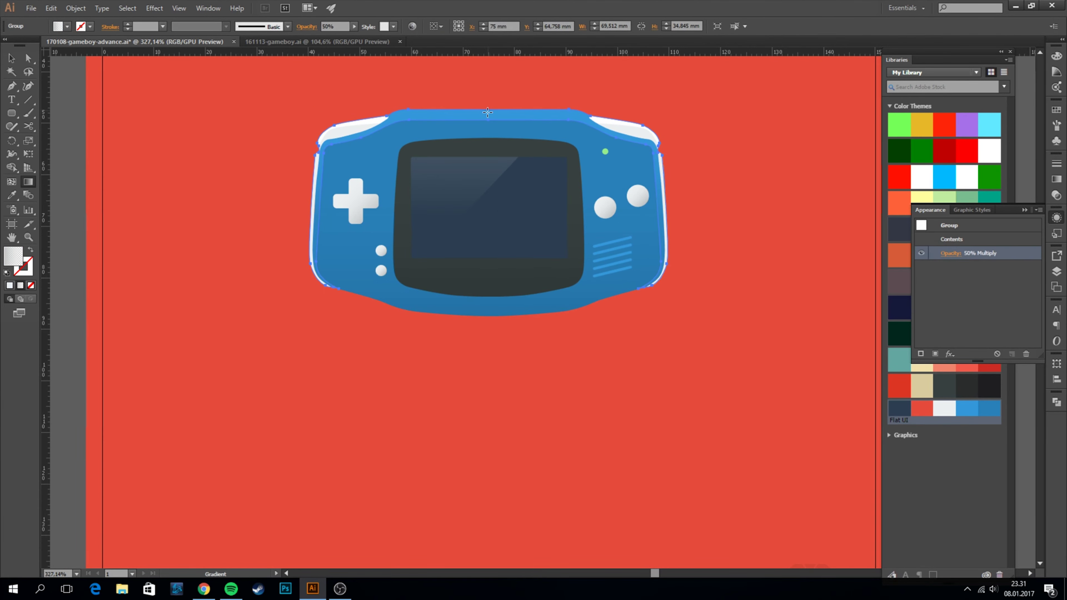
{"action": "left_click", "coordinate": [77, 217]}
{"action": "scroll", "coordinate": [553, 261], "scroll_direction": "up", "scroll_amount": 1}
Step: Select the green LED near the Game Boy's top edge
{"action": "key", "text": "g"}
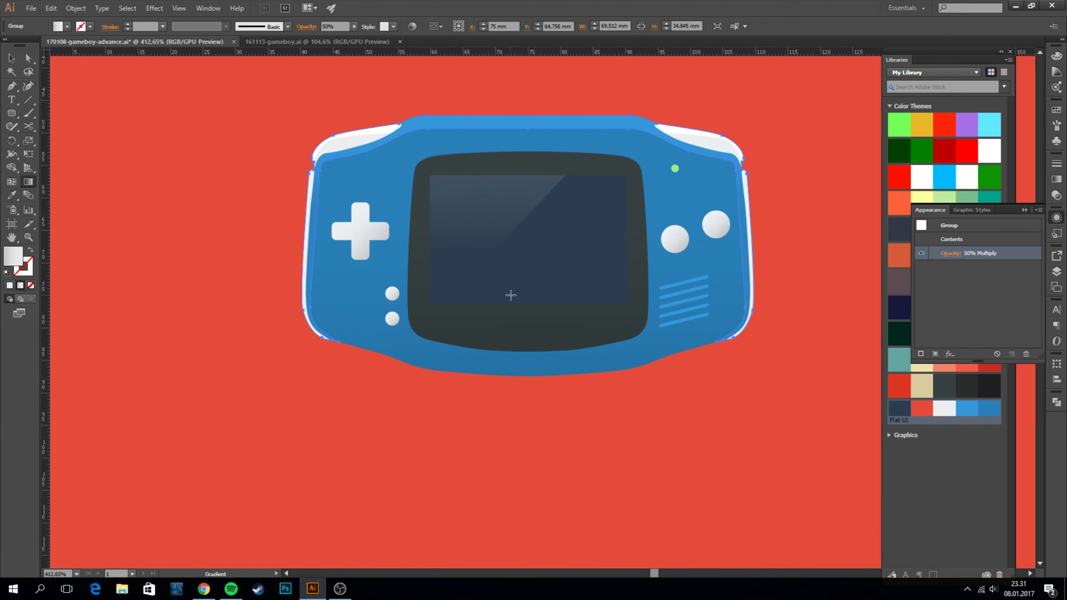
{"action": "scroll", "coordinate": [166, 217], "scroll_direction": "down", "scroll_amount": 2}
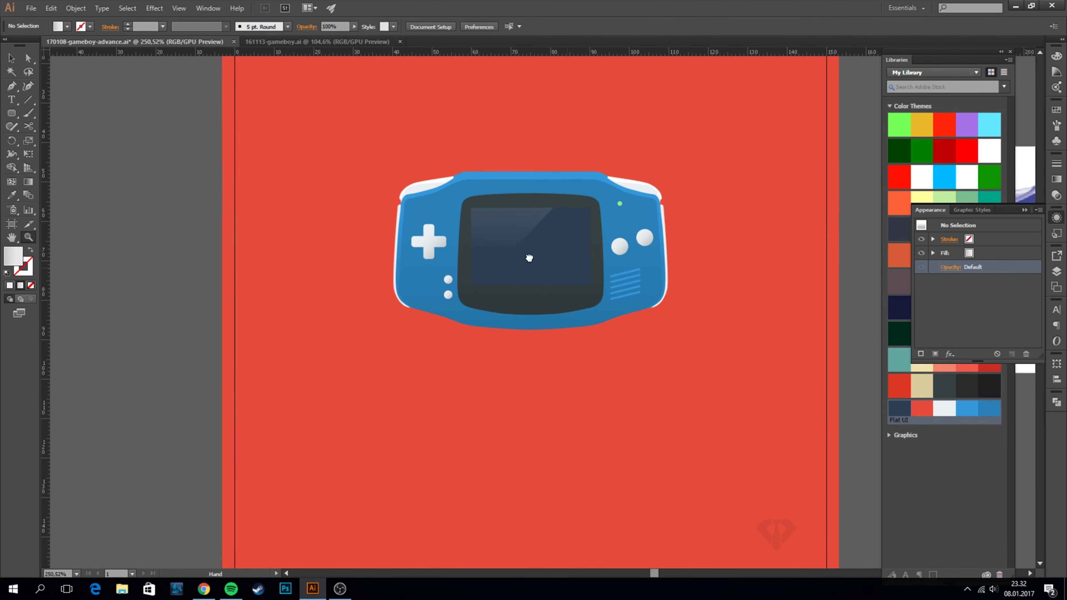
{"action": "scroll", "coordinate": [529, 235], "scroll_direction": "up", "scroll_amount": 2}
{"action": "left_click", "coordinate": [545, 178]}
{"action": "scroll", "coordinate": [545, 178], "scroll_direction": "up", "scroll_amount": 2}
{"action": "scroll", "coordinate": [483, 161], "scroll_direction": "up", "scroll_amount": 2}
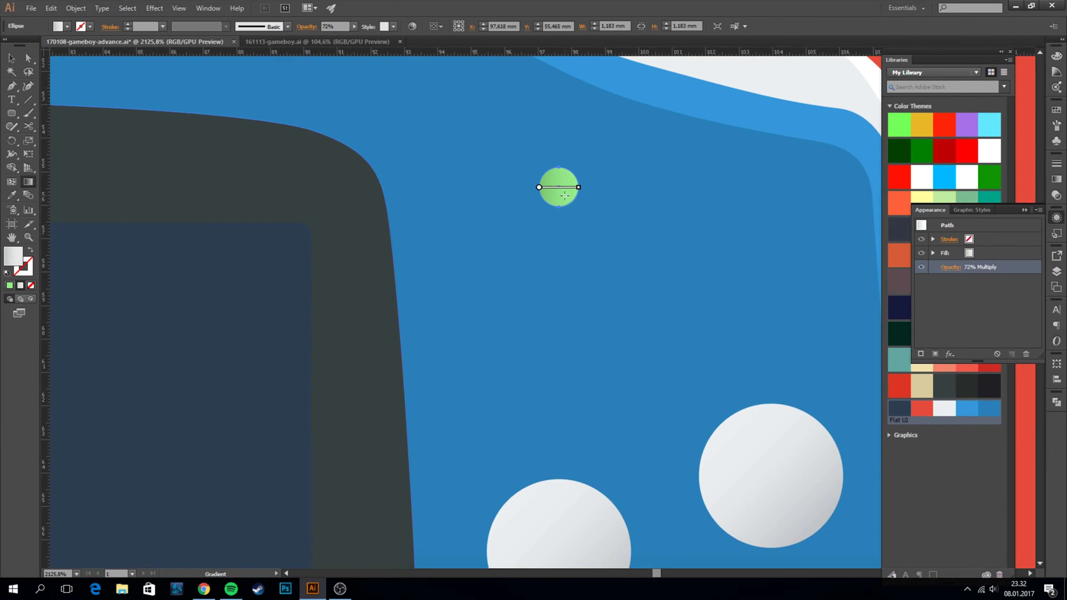
{"action": "scroll", "coordinate": [288, 267], "scroll_direction": "down", "scroll_amount": 5}
{"action": "scroll", "coordinate": [504, 189], "scroll_direction": "up", "scroll_amount": 5}
Step: Set the white highlight along the top edge to 50% opacity
{"action": "left_click", "coordinate": [643, 179]}
{"action": "scroll", "coordinate": [164, 157], "scroll_direction": "down", "scroll_amount": 5}
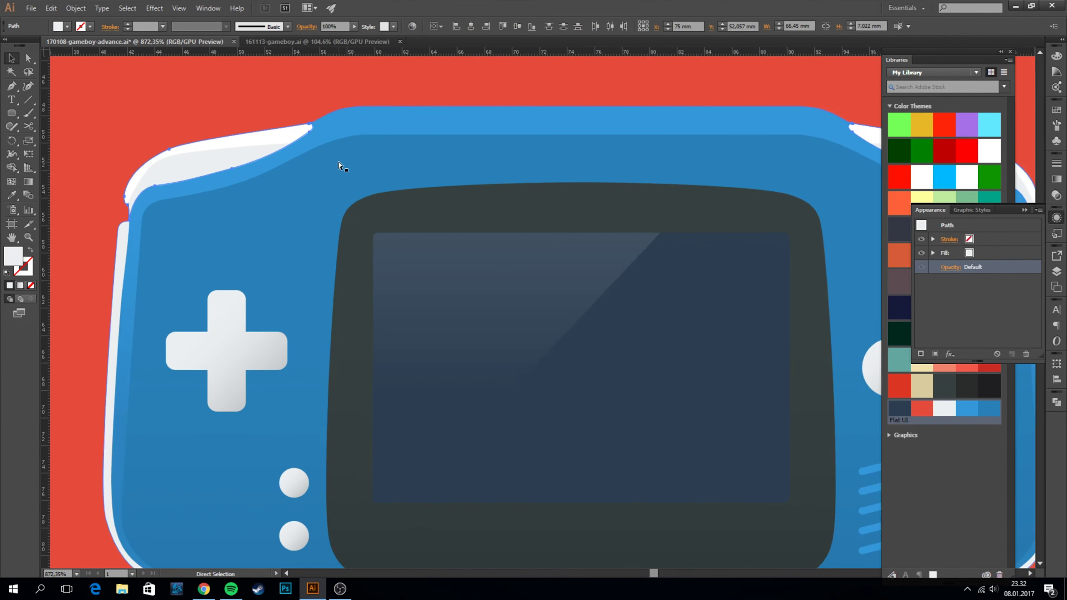
{"action": "scroll", "coordinate": [502, 168], "scroll_direction": "up", "scroll_amount": 5}
{"action": "key", "text": "g"}
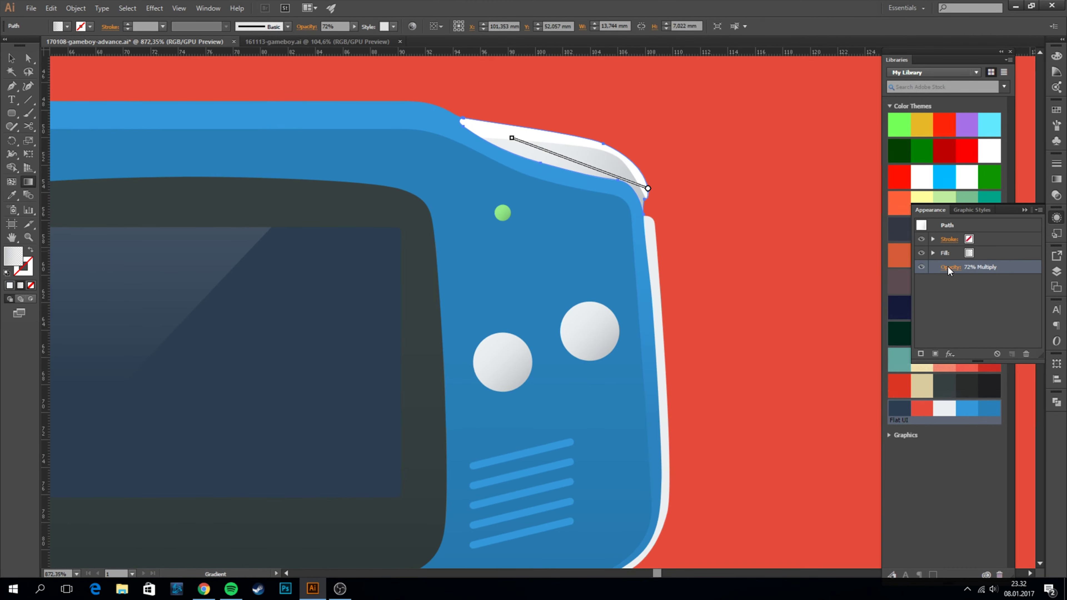
{"action": "left_click", "coordinate": [950, 267]}
{"action": "type", "text": "50"}
{"action": "key", "text": "Return"}
{"action": "key", "text": "ctrl+shift+a"}
Step: Zoom in on the shoulders and set the left highlight's opacity to 50%
{"action": "key", "text": "z"}
{"action": "scroll", "coordinate": [453, 230], "scroll_direction": "down", "scroll_amount": 5}
{"action": "scroll", "coordinate": [532, 247], "scroll_direction": "up", "scroll_amount": 3}
{"action": "key", "text": "g"}
{"action": "left_click", "coordinate": [566, 172]}
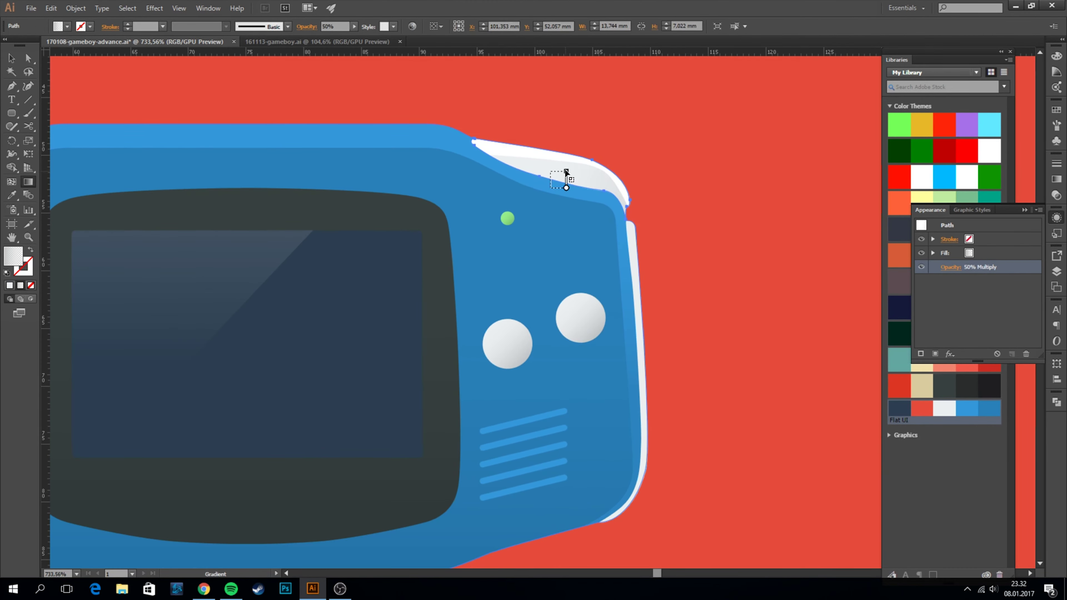
{"action": "scroll", "coordinate": [574, 161], "scroll_direction": "down", "scroll_amount": 5}
{"action": "scroll", "coordinate": [374, 210], "scroll_direction": "up", "scroll_amount": 5}
{"action": "key", "text": "v"}
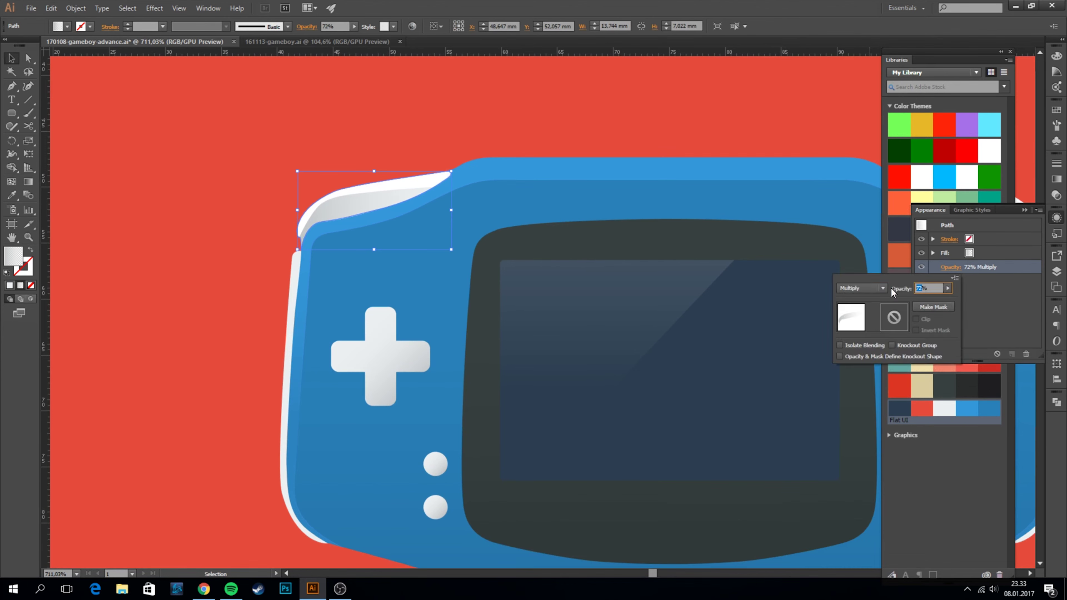
{"action": "left_click", "coordinate": [28, 182]}
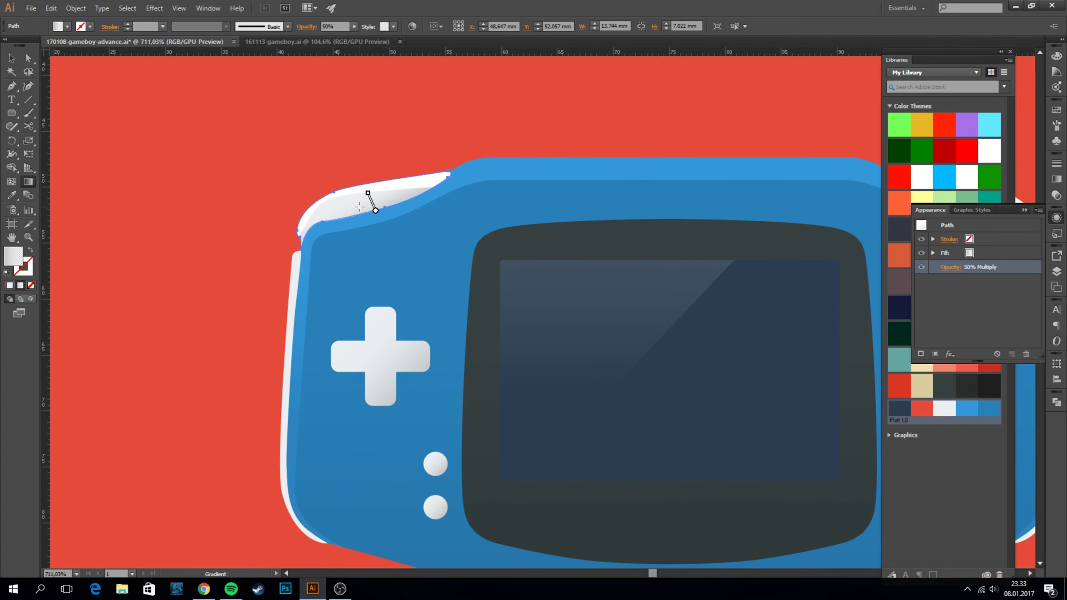
Step: Select both shoulder highlights, then only the right one, and zoom to the Game Boy
{"action": "scroll", "coordinate": [359, 206], "scroll_direction": "down", "scroll_amount": 5}
{"action": "key", "text": "v"}
{"action": "scroll", "coordinate": [263, 202], "scroll_direction": "up", "scroll_amount": 3}
{"action": "left_click", "coordinate": [209, 205]}
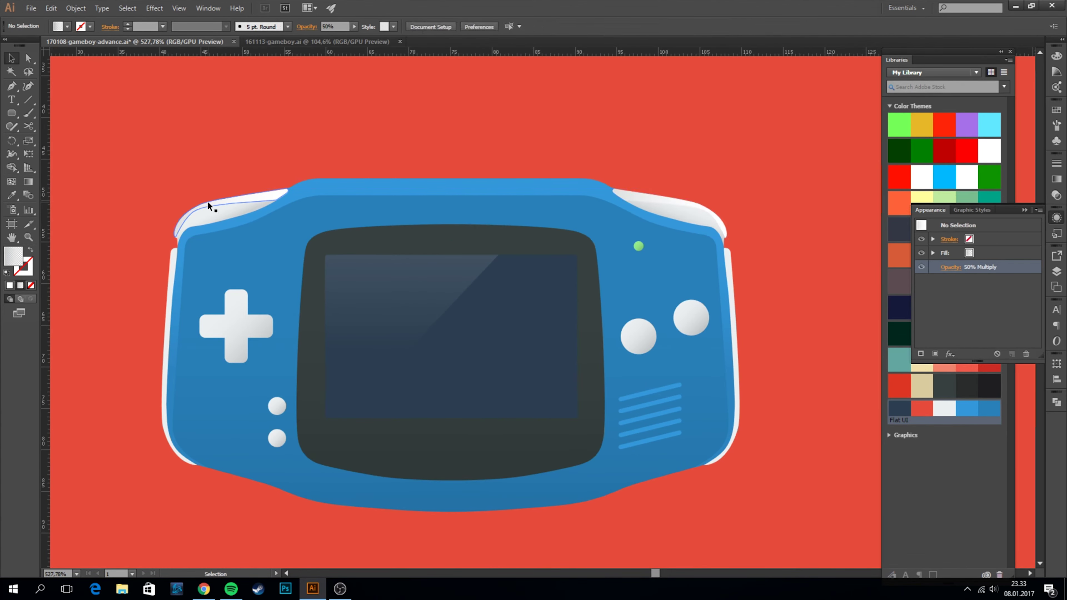
{"action": "key", "text": "g"}
{"action": "key", "text": "v"}
{"action": "left_click", "coordinate": [254, 200], "text": "shift"}
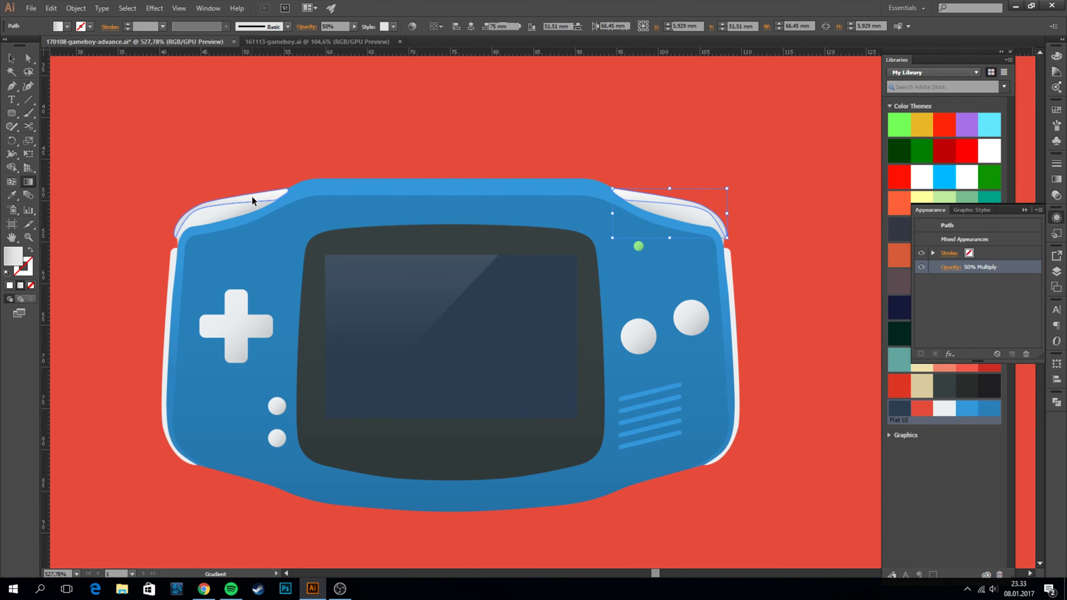
{"action": "scroll", "coordinate": [675, 204], "scroll_direction": "down", "scroll_amount": 2}
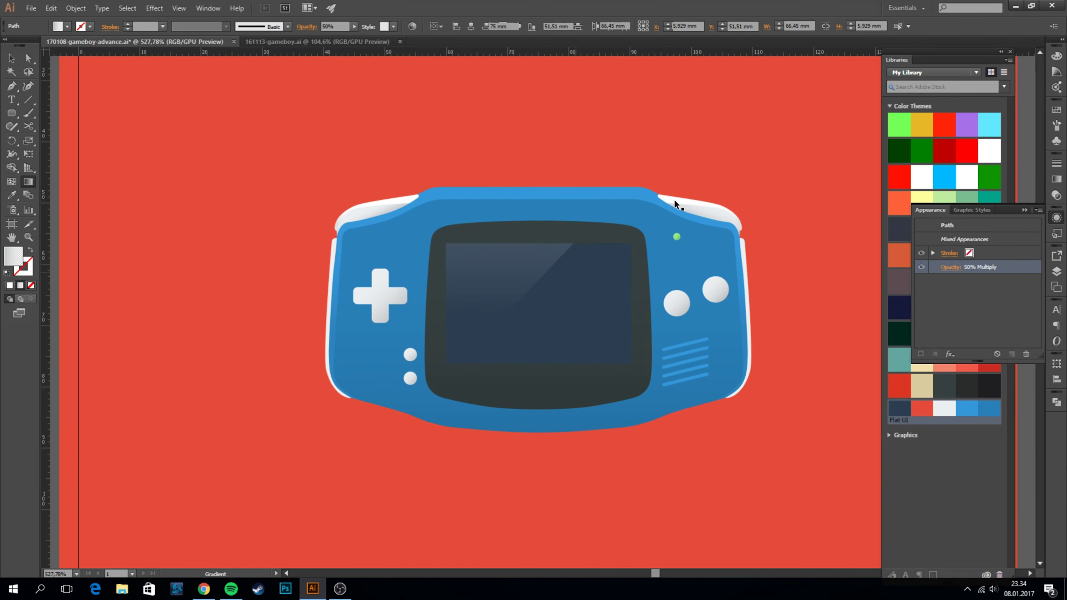
{"action": "left_click", "coordinate": [819, 299]}
{"action": "scroll", "coordinate": [762, 219], "scroll_direction": "up", "scroll_amount": 2}
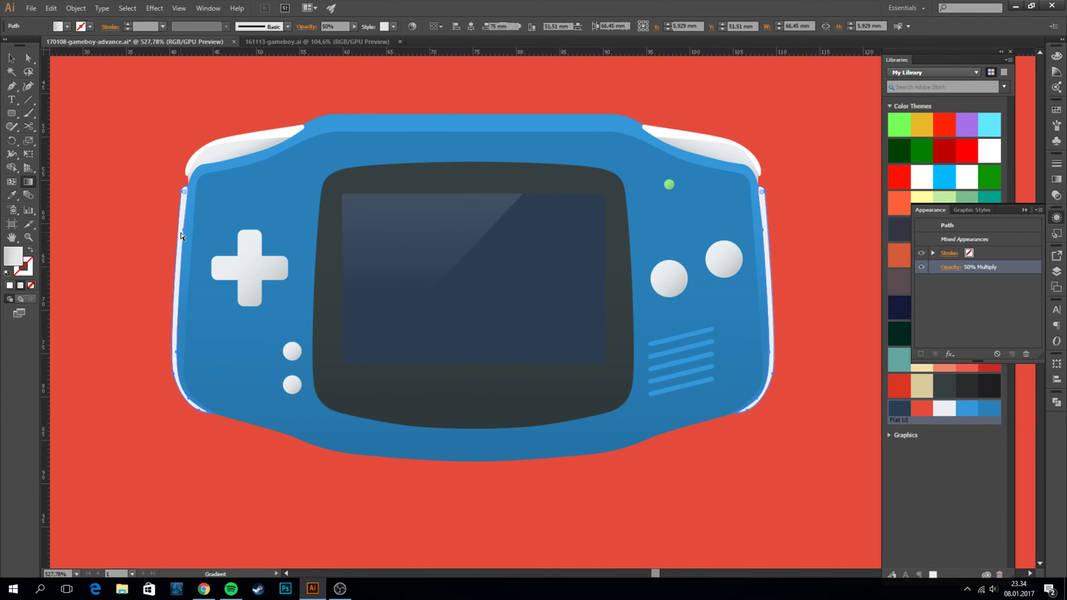
{"action": "key", "text": "i"}
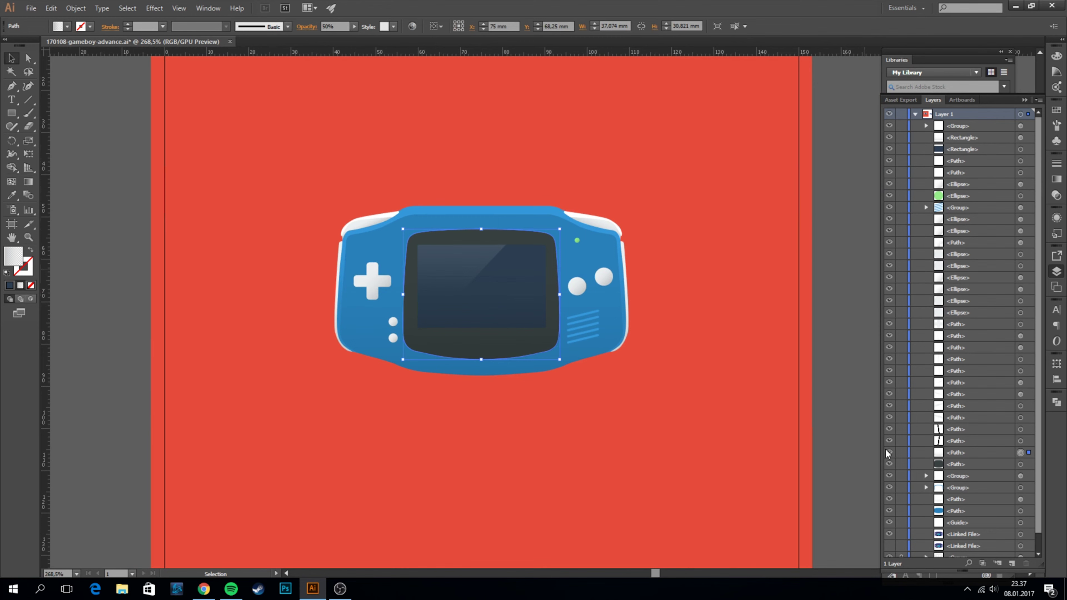
Step: Give the inner screen rectangle a light slate-blue library swatch and zoom out around the Game Boy
{"action": "left_click", "coordinate": [525, 315]}
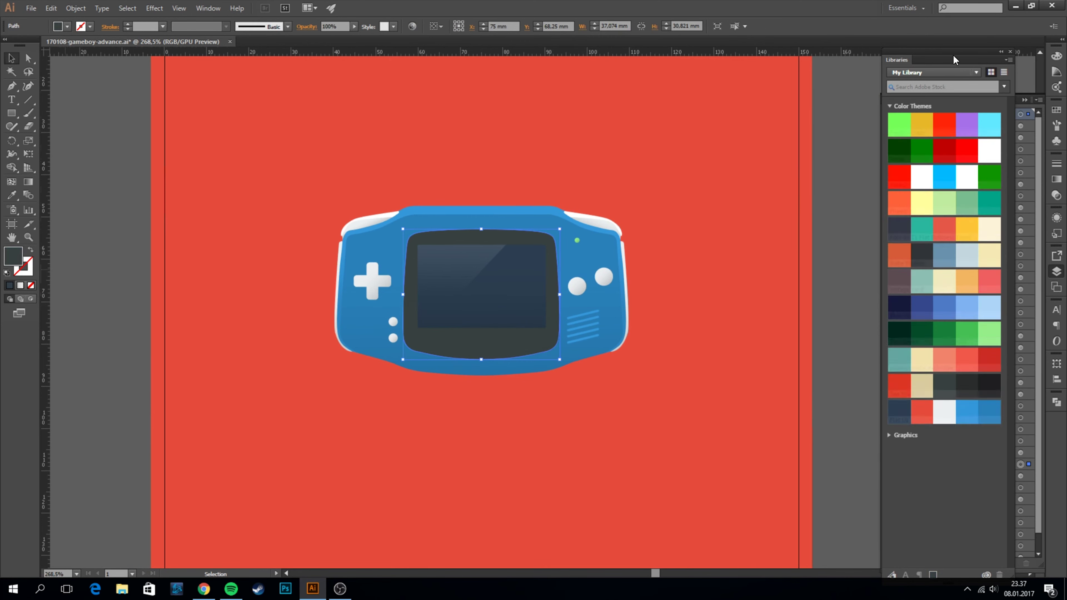
{"action": "left_click", "coordinate": [1021, 168]}
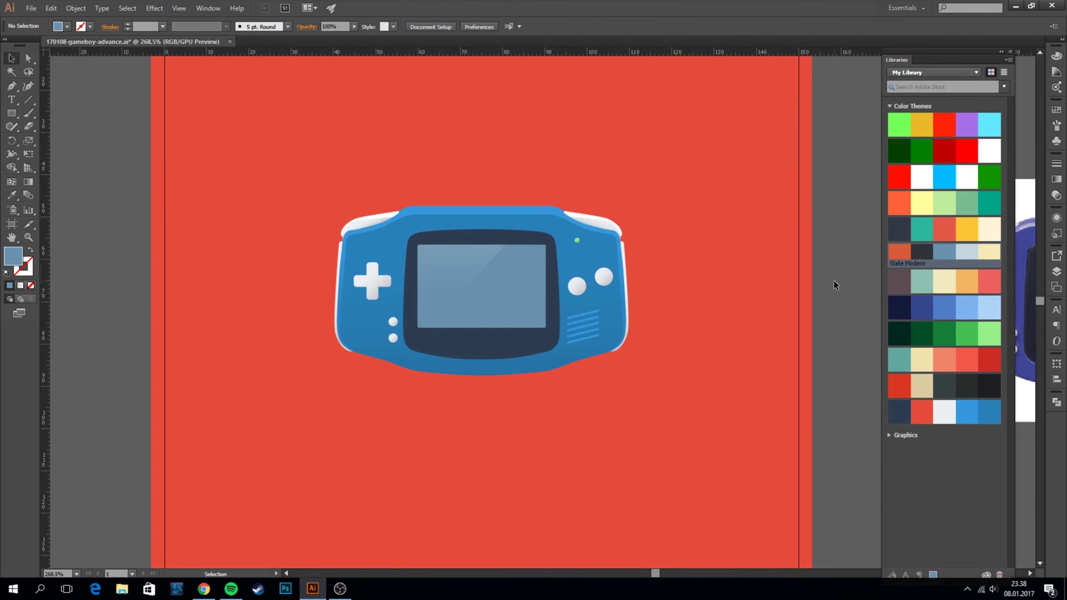
{"action": "key", "text": "z"}
{"action": "left_click", "coordinate": [587, 339], "text": "alt"}
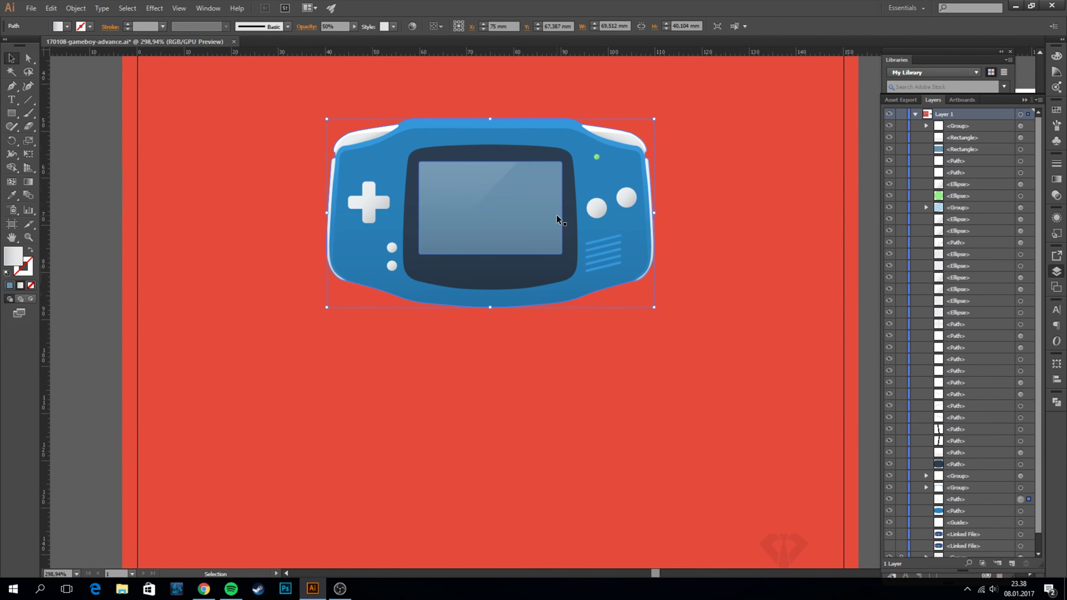
Step: Paste a copy of the body behind the original and nudge it down as a drop shadow
{"action": "key", "text": "ctrl+c"}
{"action": "key", "text": "ctrl+b"}
{"action": "key", "text": "shift+Down"}
{"action": "scroll", "coordinate": [946, 489], "scroll_direction": "down", "scroll_amount": 1}
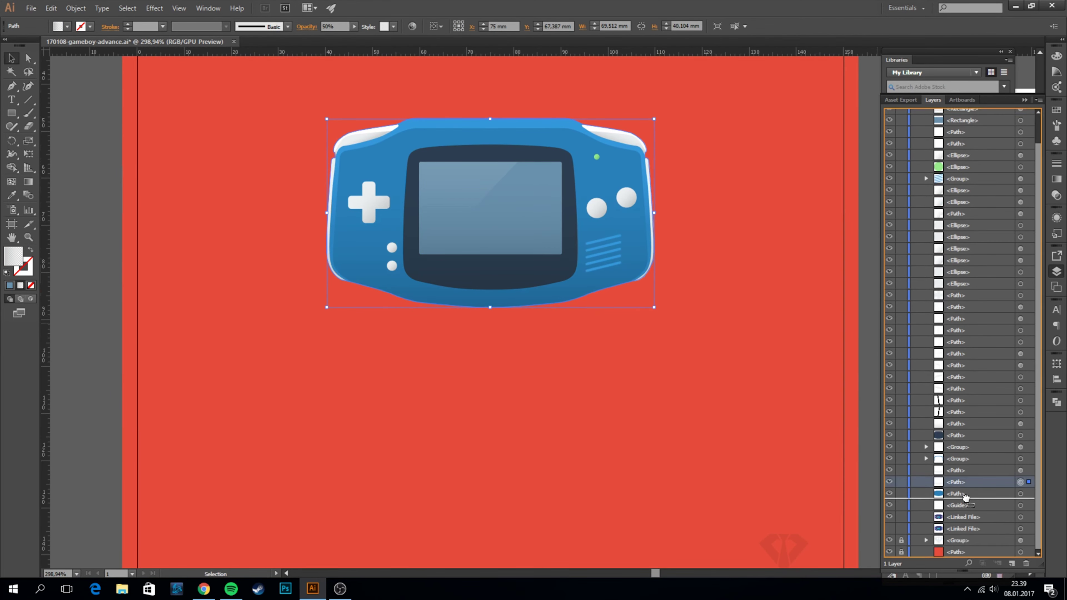
{"action": "left_click", "coordinate": [527, 332]}
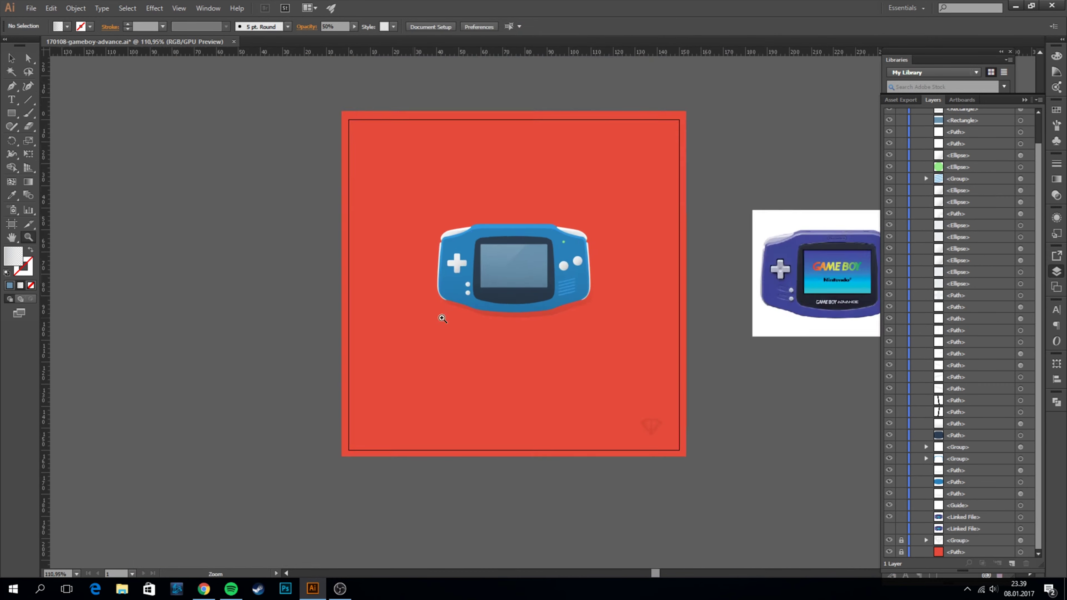
Step: Inspect the new shadow under the console, then select the Game Boy artwork
{"action": "scroll", "coordinate": [588, 324], "scroll_direction": "down", "scroll_amount": 5}
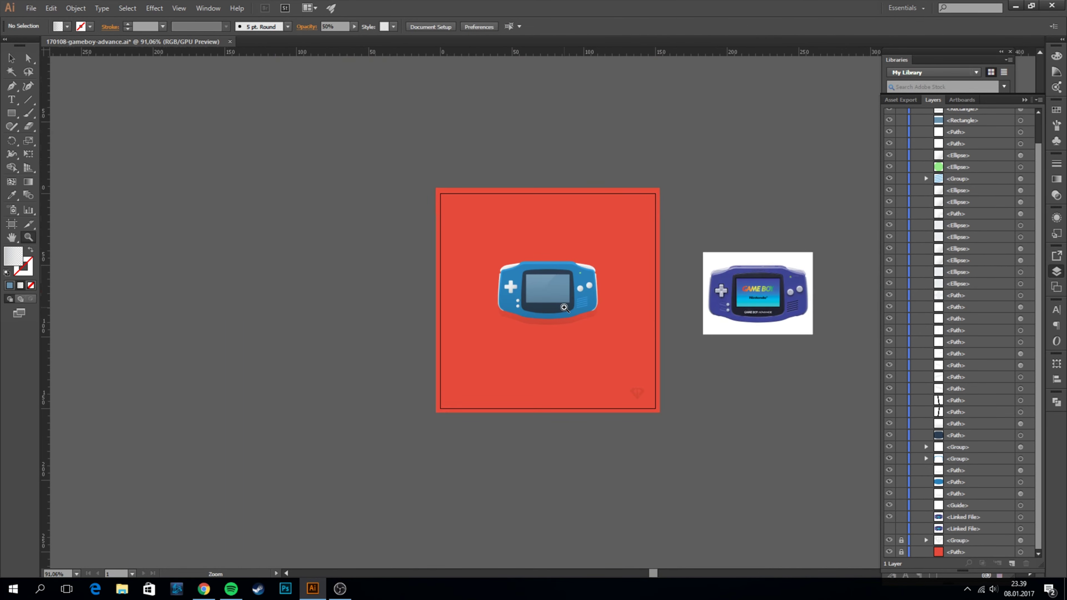
{"action": "scroll", "coordinate": [554, 315], "scroll_direction": "down", "scroll_amount": 1}
{"action": "scroll", "coordinate": [520, 321], "scroll_direction": "down", "scroll_amount": 1}
{"action": "scroll", "coordinate": [651, 325], "scroll_direction": "up", "scroll_amount": 3}
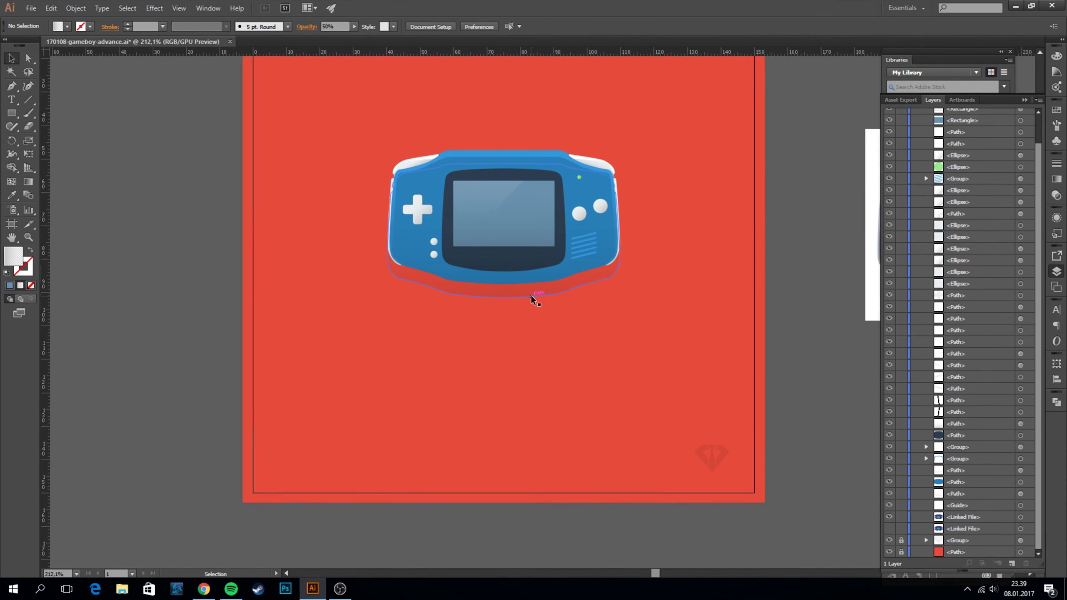
{"action": "scroll", "coordinate": [531, 298], "scroll_direction": "down", "scroll_amount": 2}
{"action": "scroll", "coordinate": [716, 217], "scroll_direction": "down", "scroll_amount": 1}
{"action": "scroll", "coordinate": [550, 303], "scroll_direction": "up", "scroll_amount": 3}
{"action": "scroll", "coordinate": [737, 271], "scroll_direction": "up", "scroll_amount": 3}
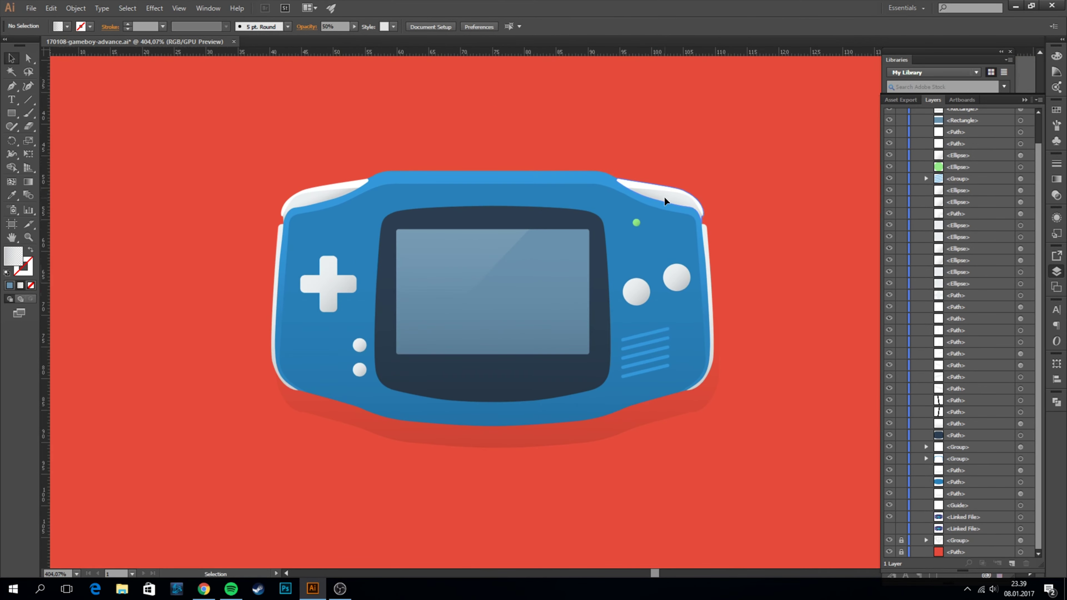
{"action": "scroll", "coordinate": [608, 255], "scroll_direction": "down", "scroll_amount": 1}
{"action": "left_click", "coordinate": [566, 208]}
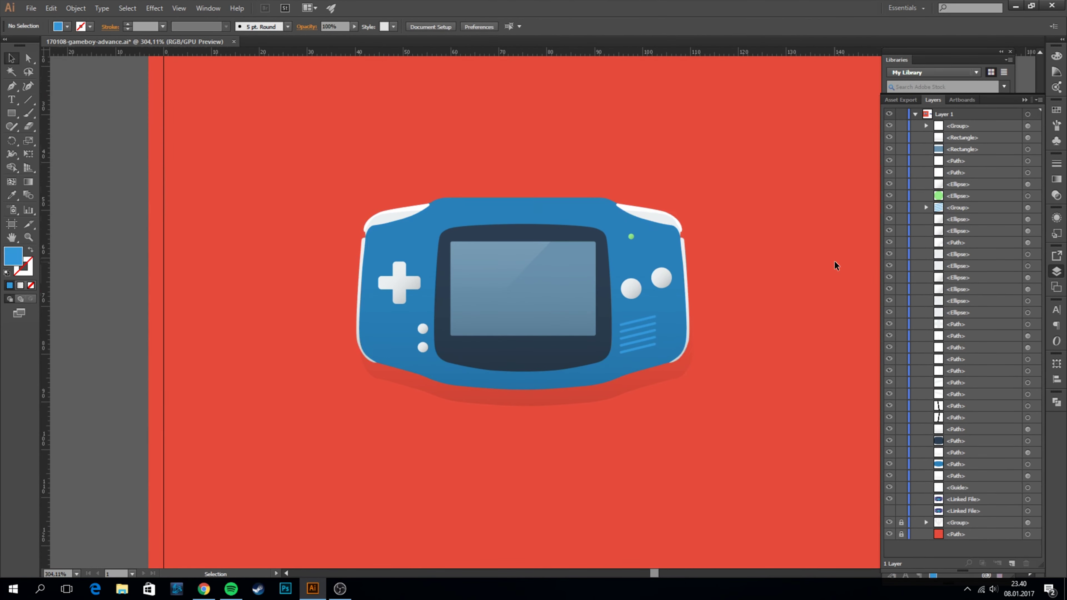
Step: Zoom in on the Game Boy and check one of its right-hand button circles
{"action": "scroll", "coordinate": [554, 279], "scroll_direction": "down", "scroll_amount": 2}
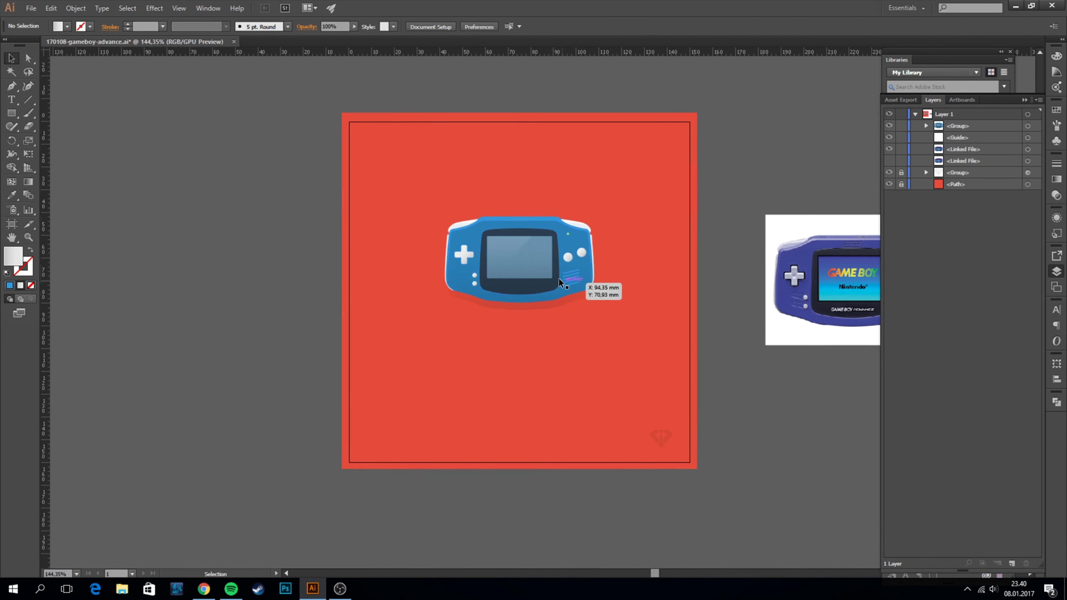
{"action": "left_click", "coordinate": [403, 227]}
{"action": "key", "text": "z"}
{"action": "scroll", "coordinate": [492, 298], "scroll_direction": "down", "scroll_amount": 1}
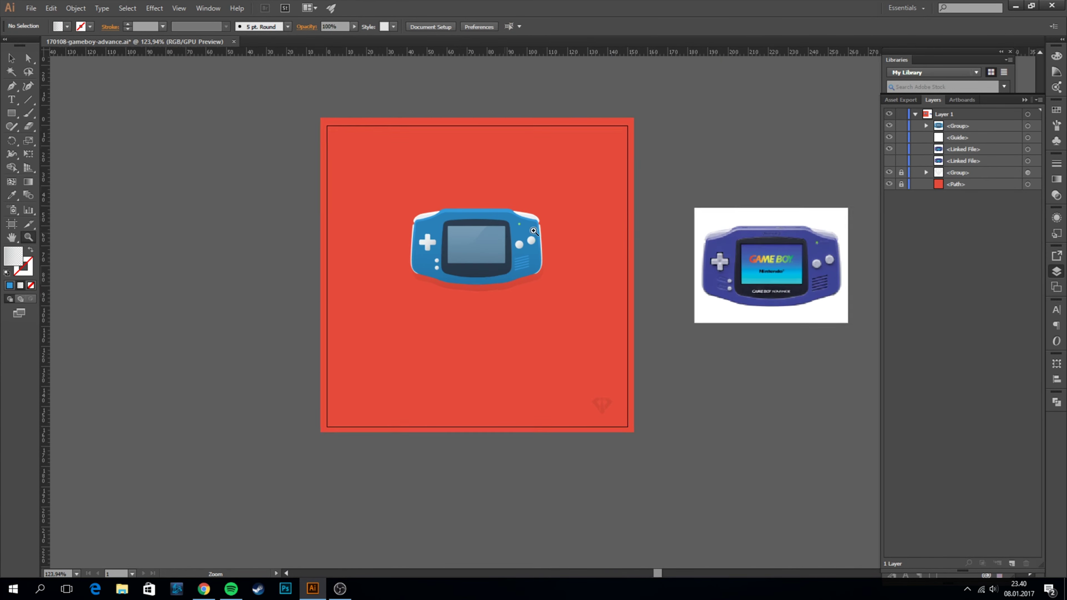
{"action": "scroll", "coordinate": [513, 235], "scroll_direction": "up", "scroll_amount": 5}
{"action": "key", "text": "v"}
{"action": "left_click", "coordinate": [555, 246]}
{"action": "left_click", "coordinate": [1056, 109]}
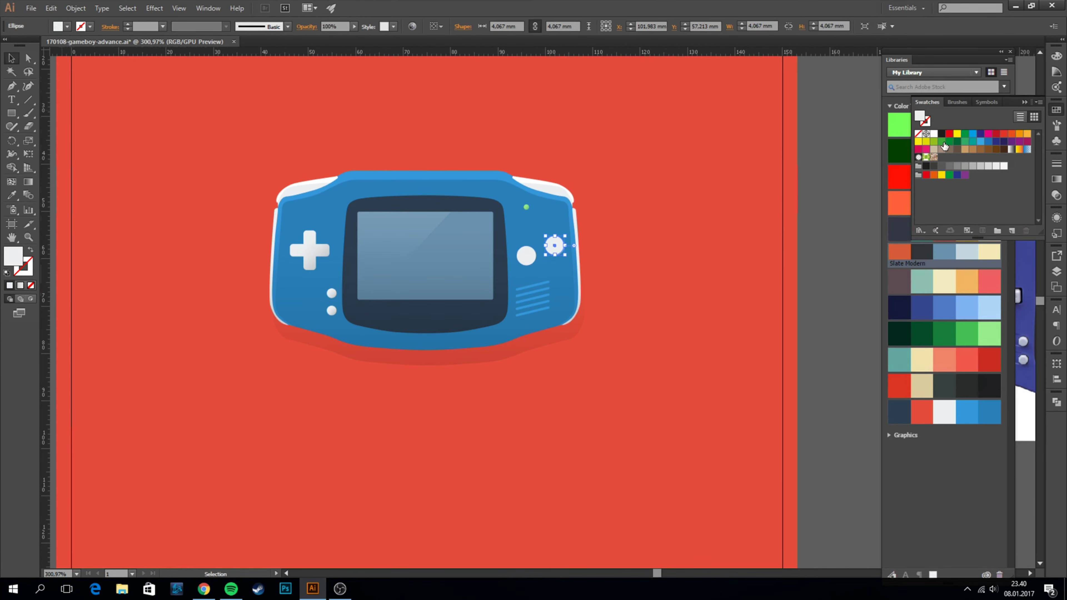
{"action": "left_click", "coordinate": [814, 192]}
{"action": "scroll", "coordinate": [814, 191], "scroll_direction": "down", "scroll_amount": 5}
{"action": "key", "text": "z"}
{"action": "key", "text": "F7"}
{"action": "scroll", "coordinate": [592, 266], "scroll_direction": "up", "scroll_amount": 2}
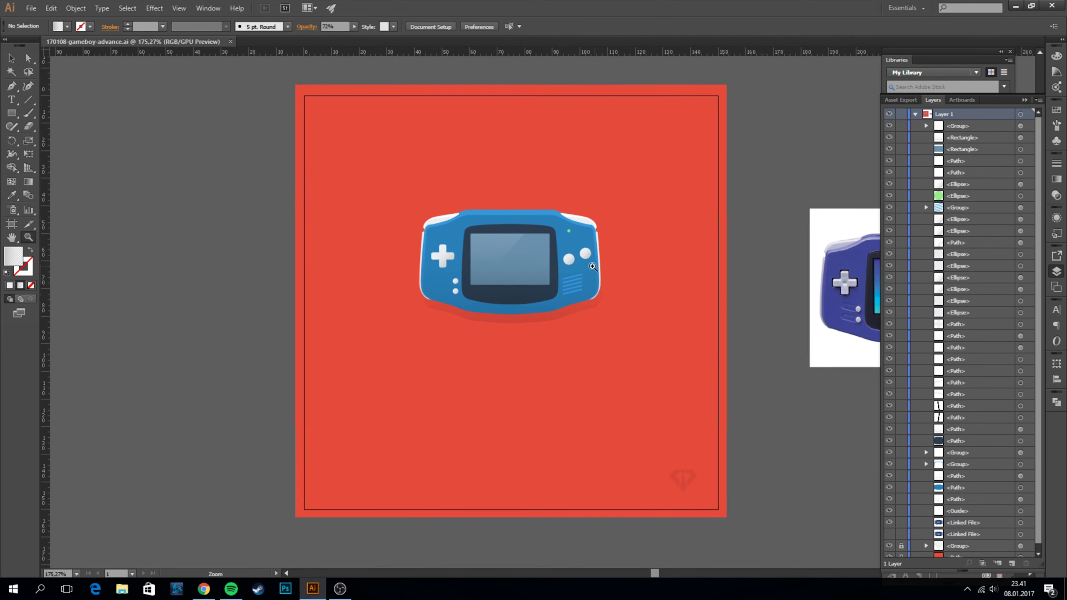
{"action": "scroll", "coordinate": [592, 266], "scroll_direction": "down", "scroll_amount": 1}
Step: Marquee-select every Game Boy part and group them together
{"action": "key", "text": "v"}
{"action": "left_click_drag", "start_coordinate": [420, 198], "coordinate": [550, 224]}
{"action": "key", "text": "ctrl+g"}
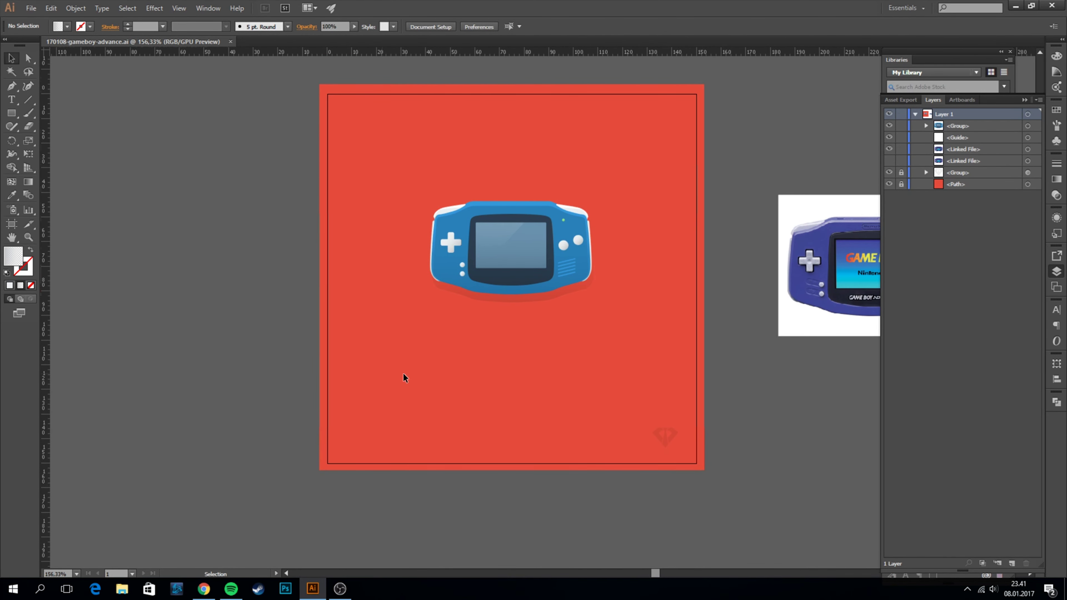
Step: Check the group's contents in the Layers panel, then reselect the Game Boy group
{"action": "scroll", "coordinate": [601, 257], "scroll_direction": "up", "scroll_amount": 2}
{"action": "double_click", "coordinate": [598, 261]}
{"action": "key", "text": "F7"}
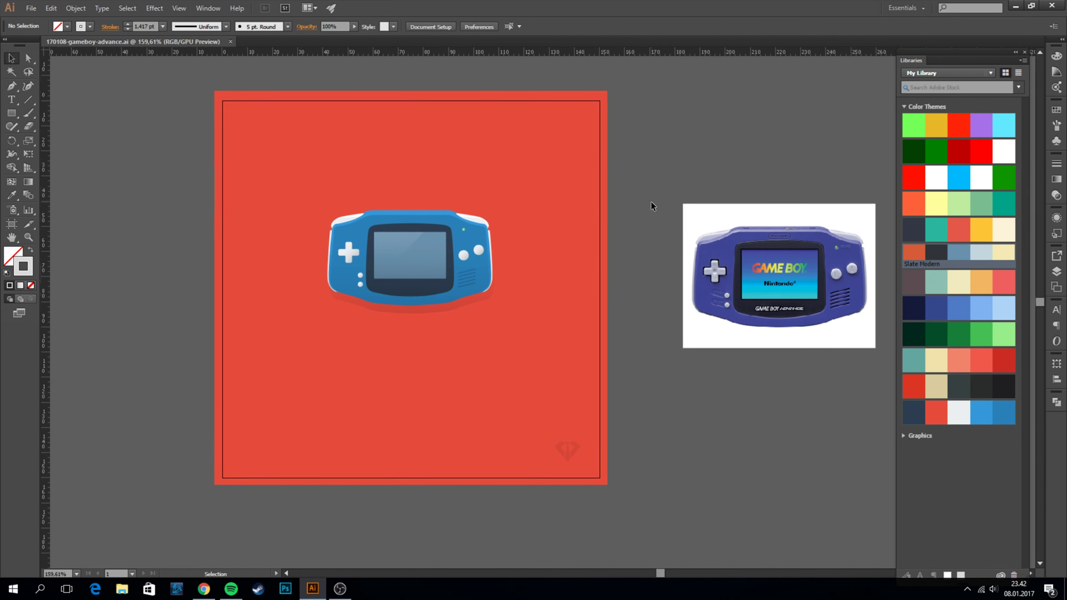
{"action": "left_click", "coordinate": [1057, 272]}
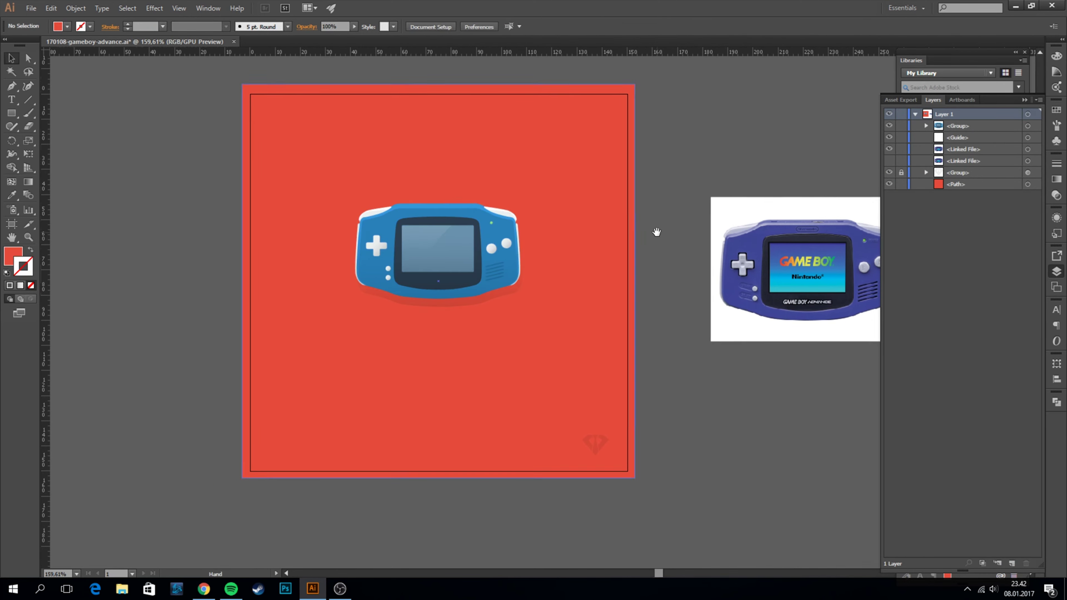
{"action": "left_click", "coordinate": [516, 219]}
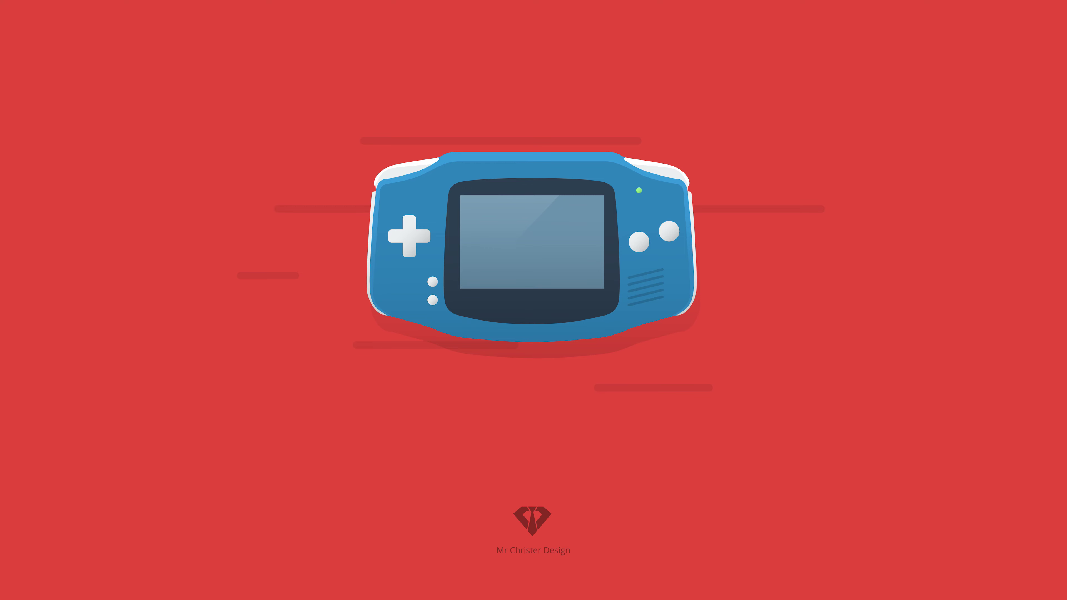